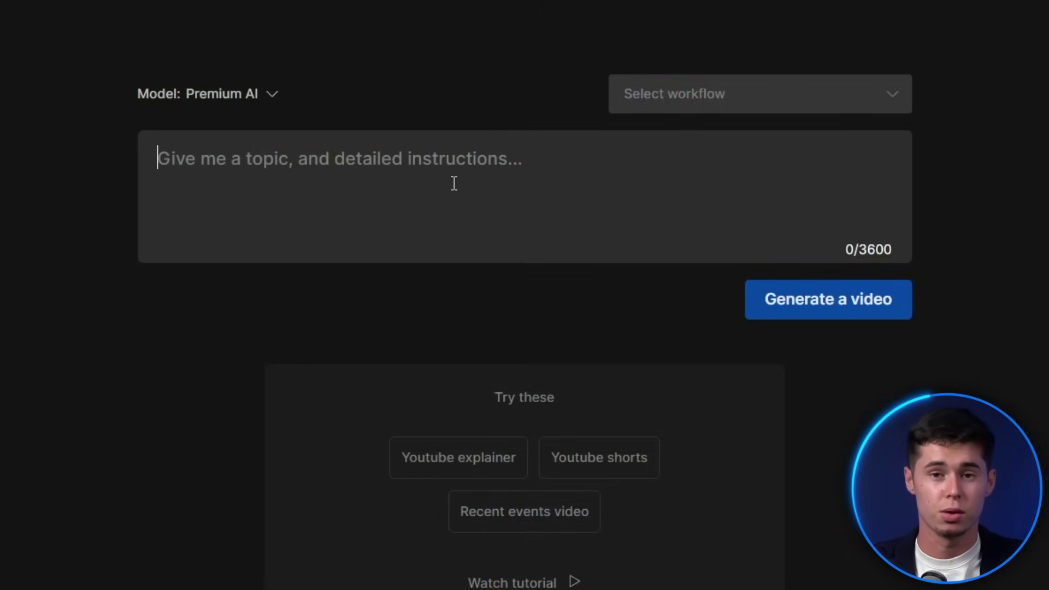
- Open invideo AI's video prompt page with the Premium AI model and an empty topic box
{"action": "type", "text": "Can you make a video about things to do in amsterdam as a tourist? Please include things to visit, hotels to stay at, foods to eat and general information that’s good to know if you’re going to amsterdam. Make this a 8 minute video."}
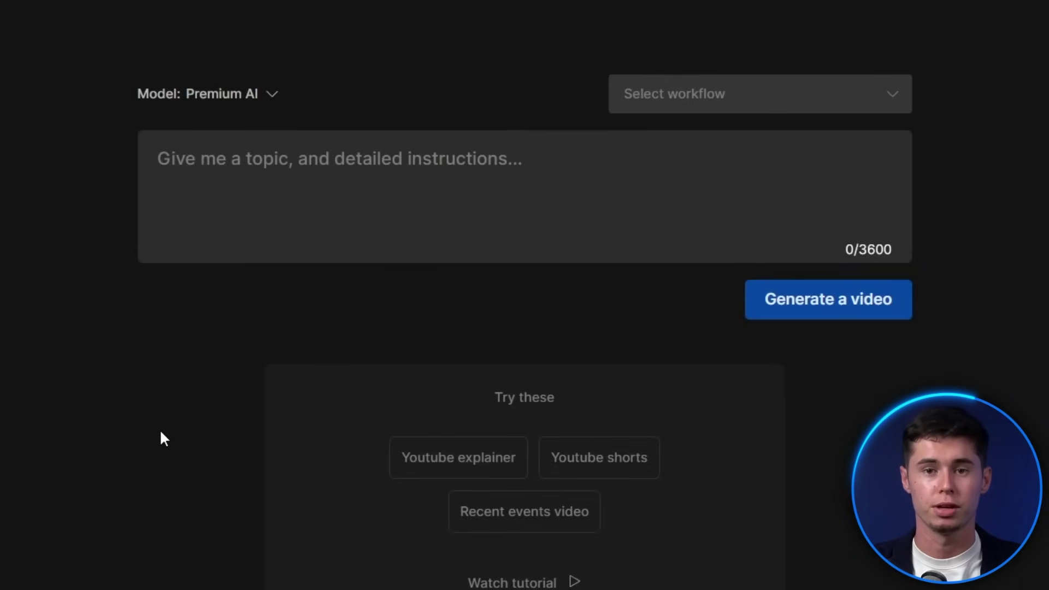
- Copy the 234-character Amsterdam tourist-guide request from the doc and paste it into the prompt box
{"action": "left_click", "coordinate": [377, 175]}
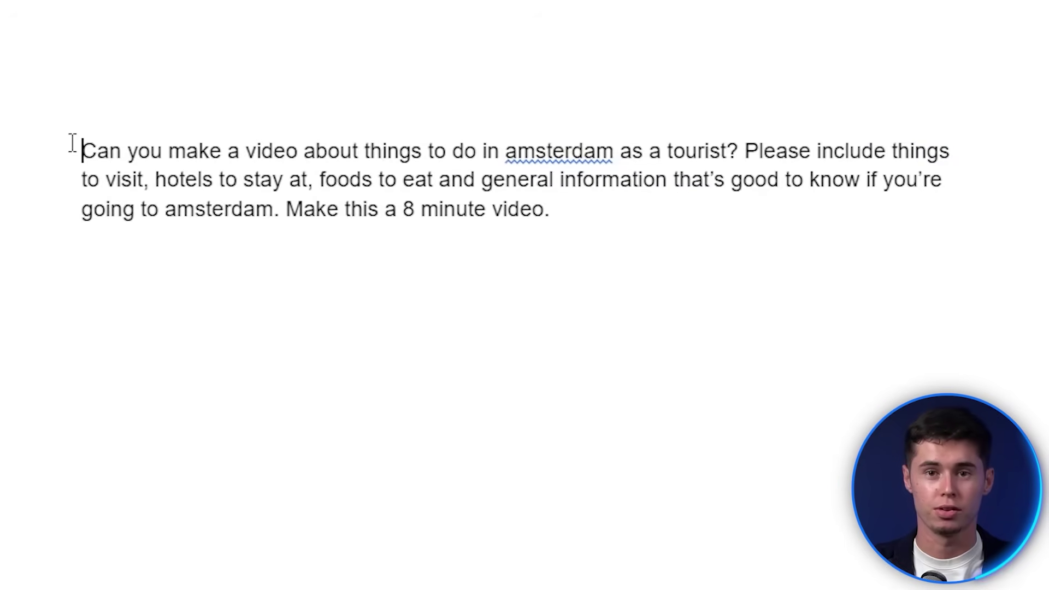
{"action": "left_click_drag", "start_coordinate": [72, 151], "coordinate": [562, 216]}
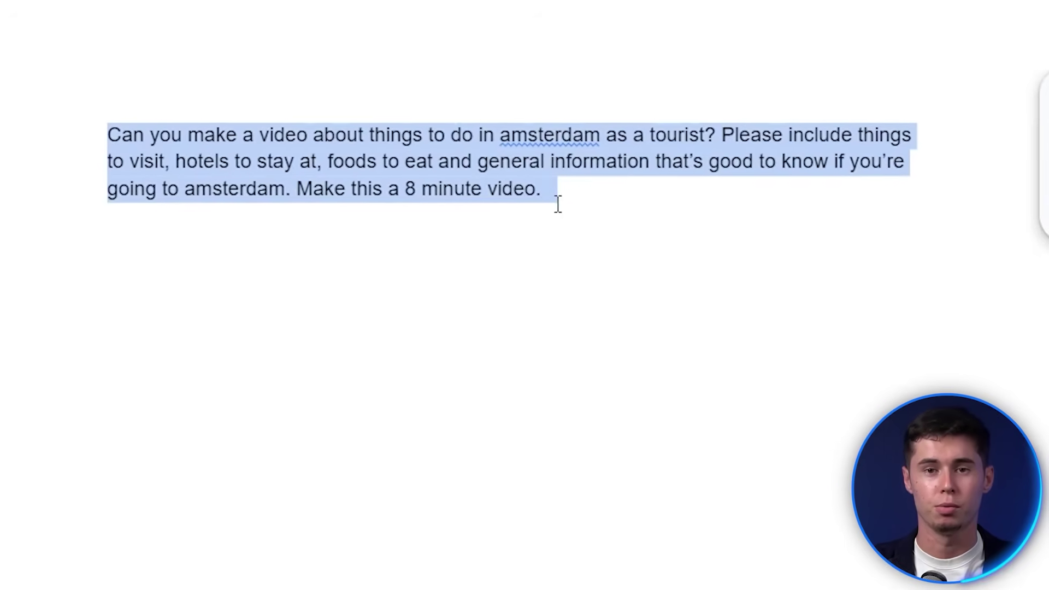
{"action": "right_click", "coordinate": [539, 164]}
{"action": "left_click", "coordinate": [551, 176]}
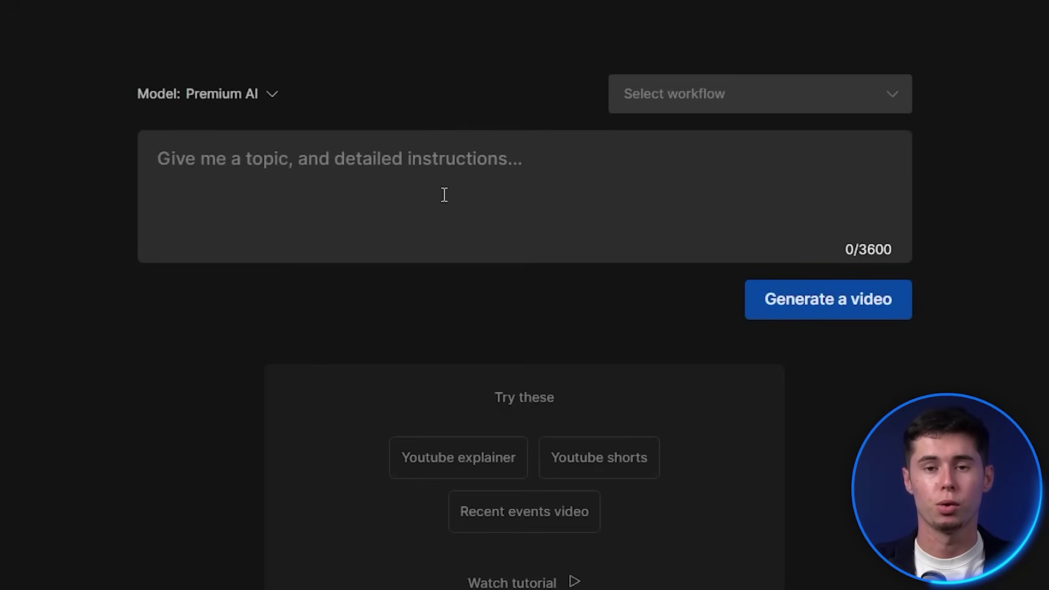
{"action": "left_click", "coordinate": [444, 195]}
{"action": "key", "text": "ctrl+v"}
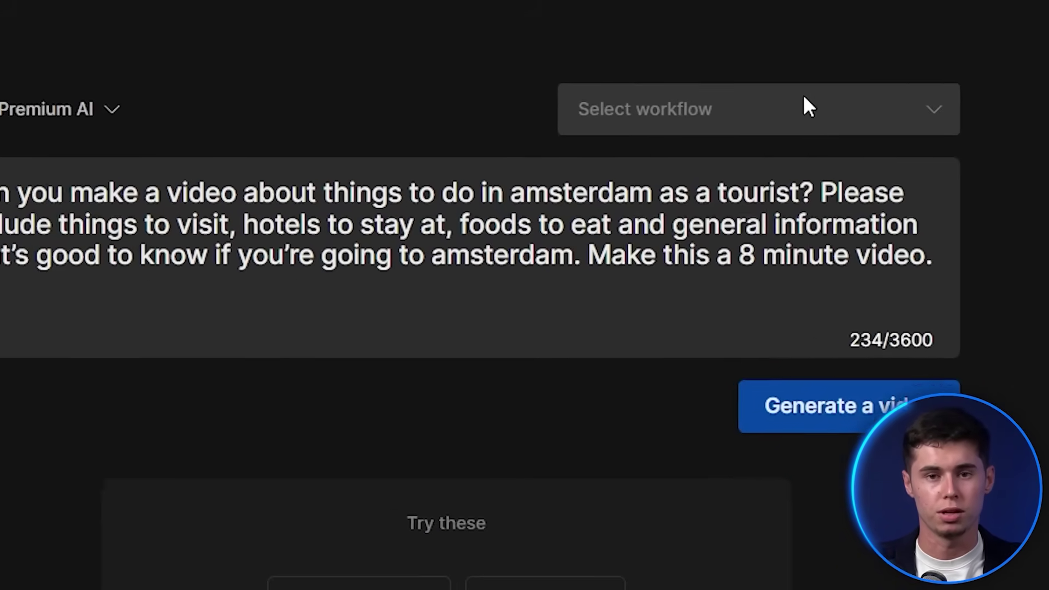
- Choose the Youtube explainer workflow to open its prompt-creation form
{"action": "left_click", "coordinate": [787, 101]}
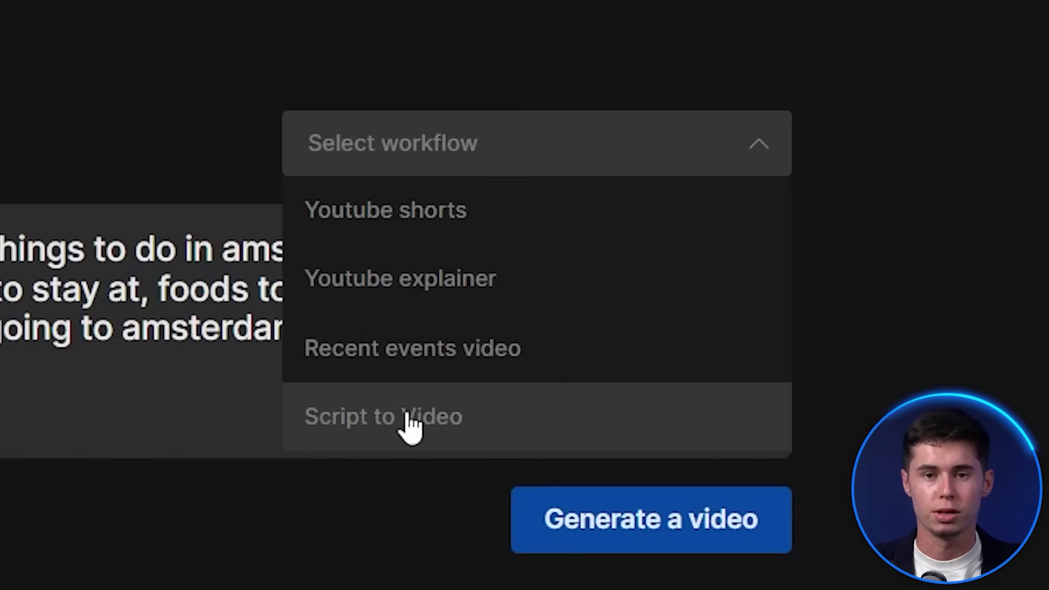
{"action": "left_click", "coordinate": [519, 290]}
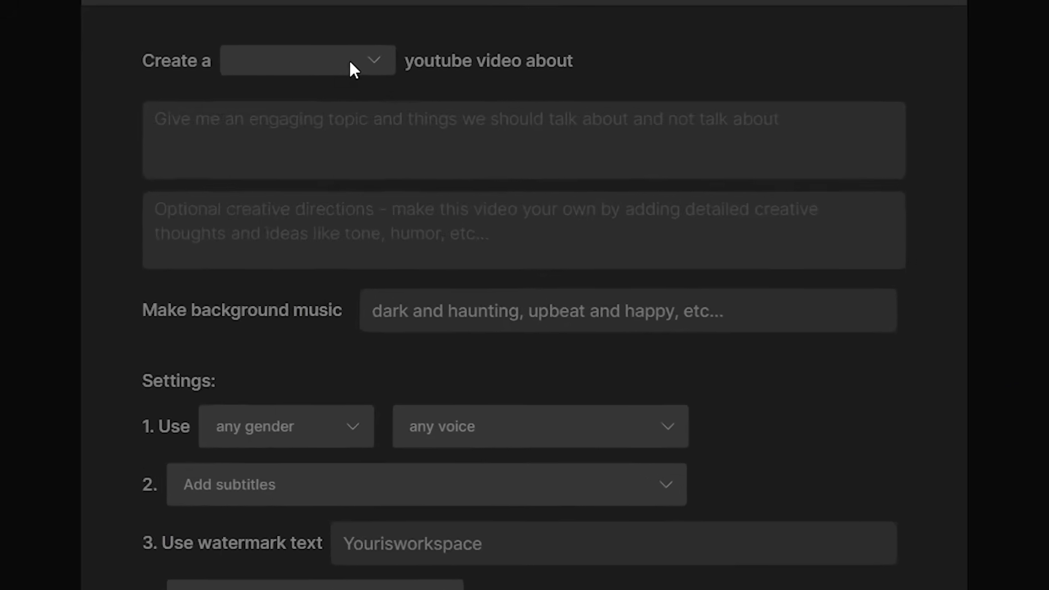
- Set the video length to 10 minutes and paste the Amsterdam request as the topic
{"action": "left_click", "coordinate": [398, 87]}
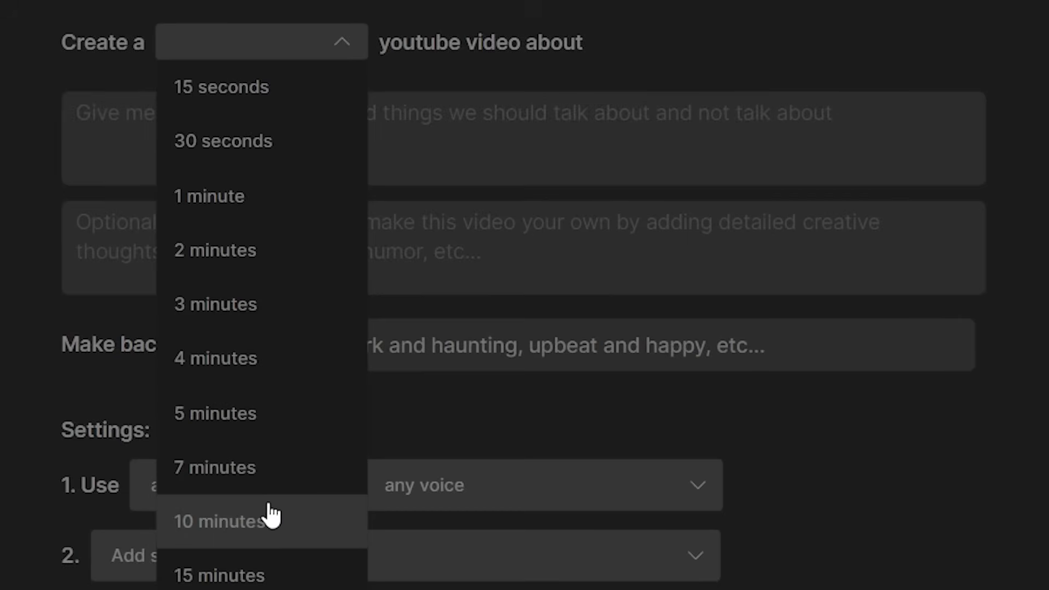
{"action": "left_click", "coordinate": [241, 523]}
{"action": "left_click", "coordinate": [281, 147]}
{"action": "key", "text": "ctrl+v"}
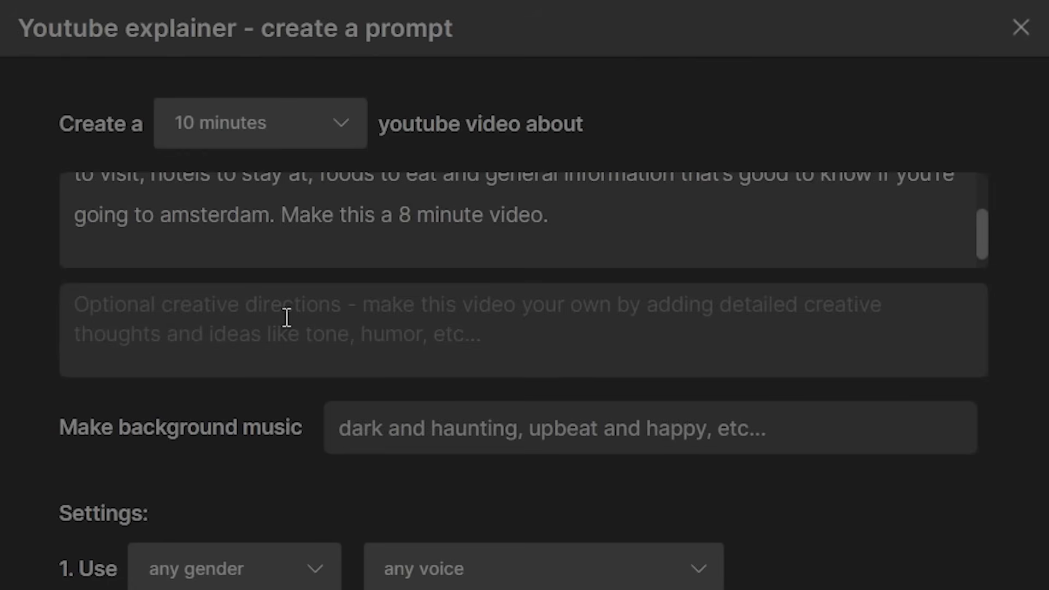
- Add 'make a joke in the intro' as creative direction and choose upbeat background music
{"action": "type", "text": "tell"}
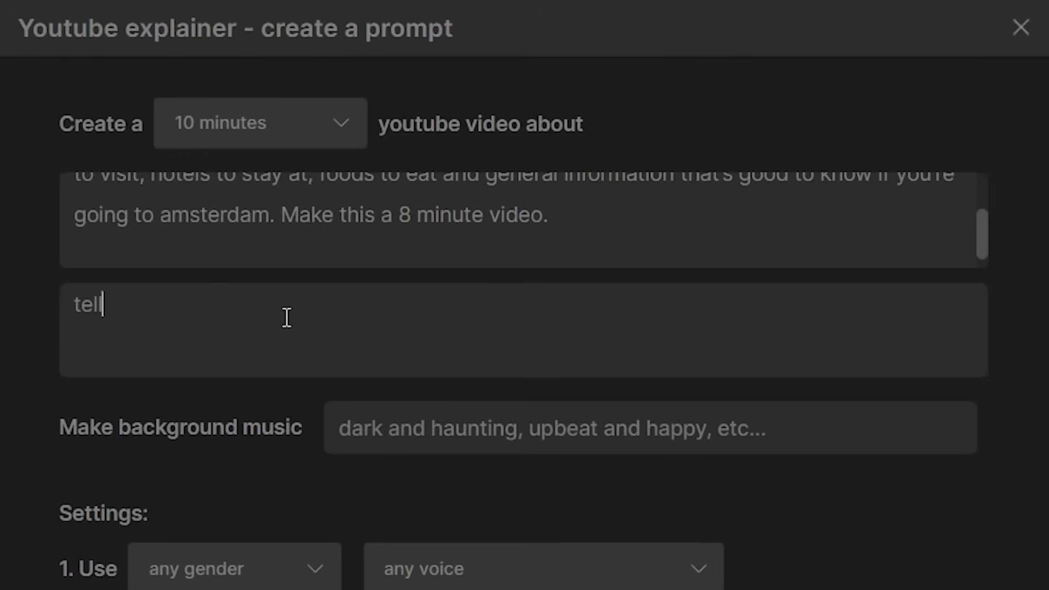
{"action": "key", "text": "BackSpace"}
{"action": "key", "text": "BackSpace"}
{"action": "key", "text": "BackSpace"}
{"action": "key", "text": "BackSpace"}
{"action": "key", "text": "BackSpace"}
{"action": "type", "text": "make a joke in the intro"}
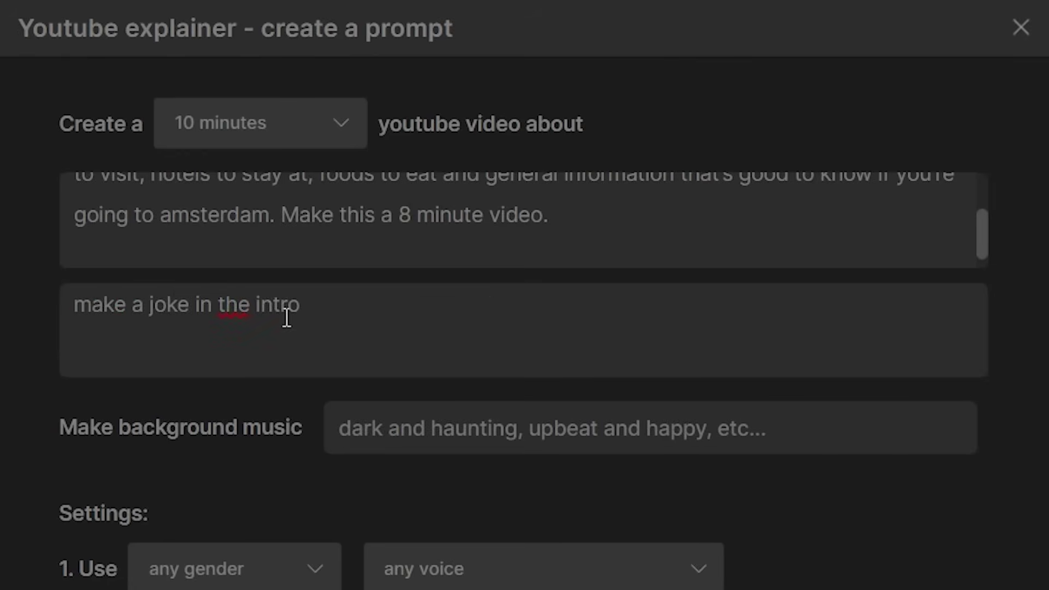
{"action": "left_click", "coordinate": [525, 428]}
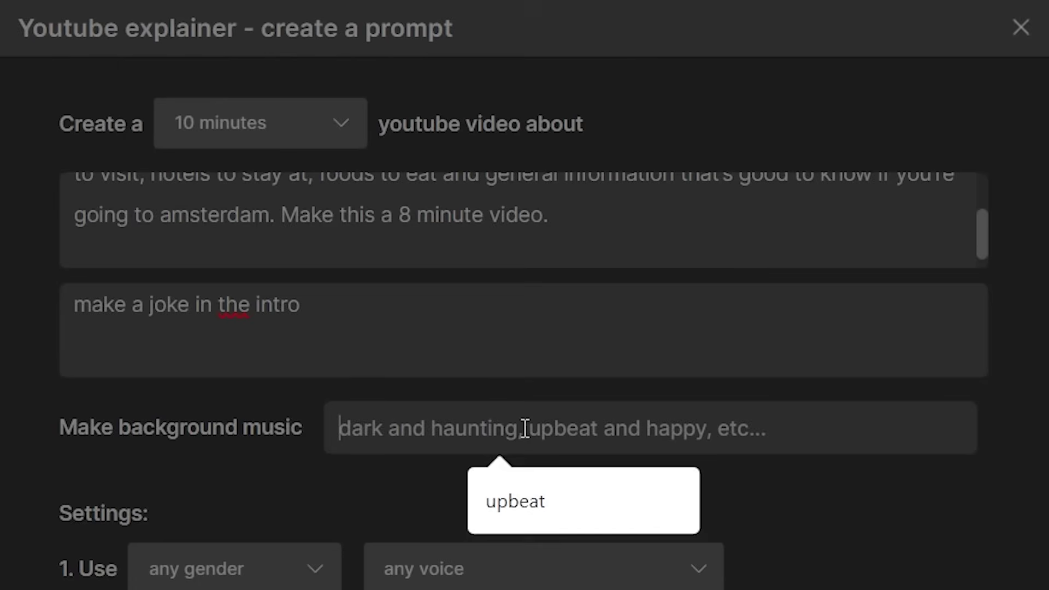
{"action": "left_click", "coordinate": [546, 498]}
- Choose a male narrator with a clear American voice
{"action": "left_click", "coordinate": [235, 568]}
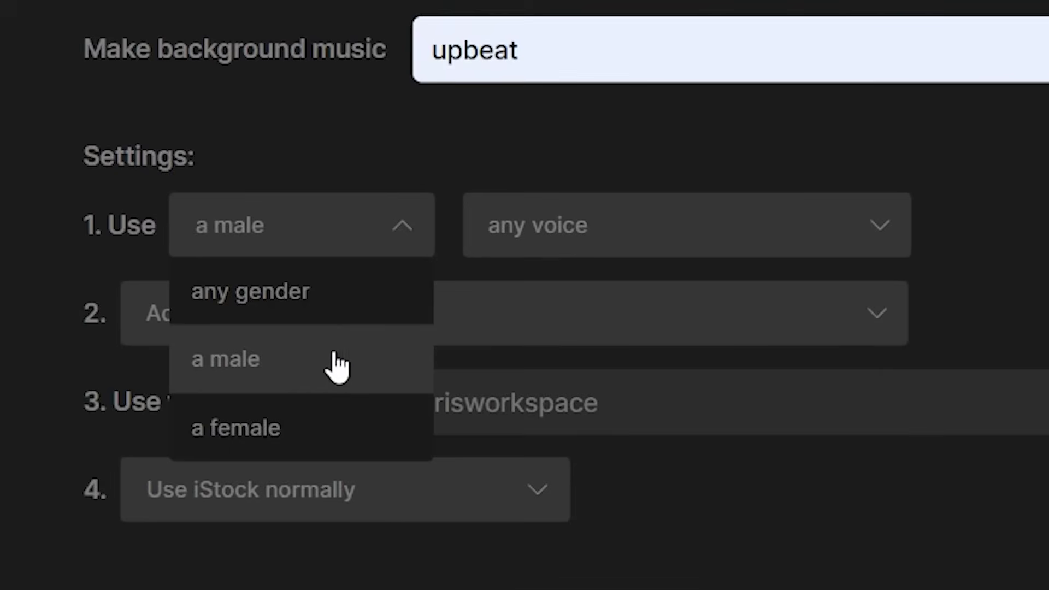
{"action": "left_click", "coordinate": [331, 364]}
{"action": "left_click", "coordinate": [620, 225]}
{"action": "scroll", "coordinate": [754, 363], "scroll_direction": "down", "scroll_amount": 3}
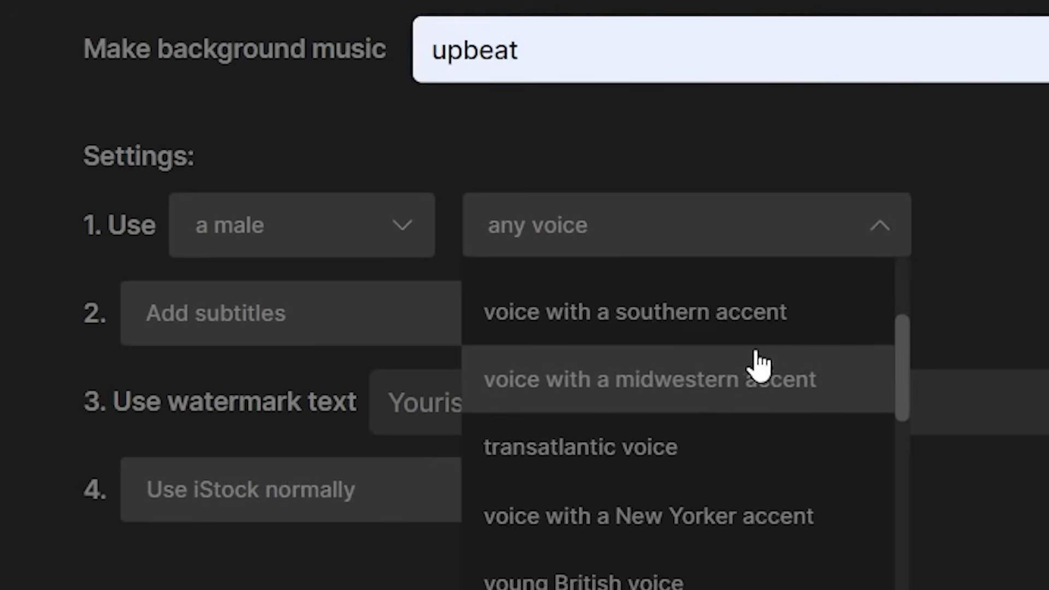
{"action": "scroll", "coordinate": [754, 424], "scroll_direction": "down", "scroll_amount": 2}
{"action": "scroll", "coordinate": [754, 420], "scroll_direction": "up", "scroll_amount": 5}
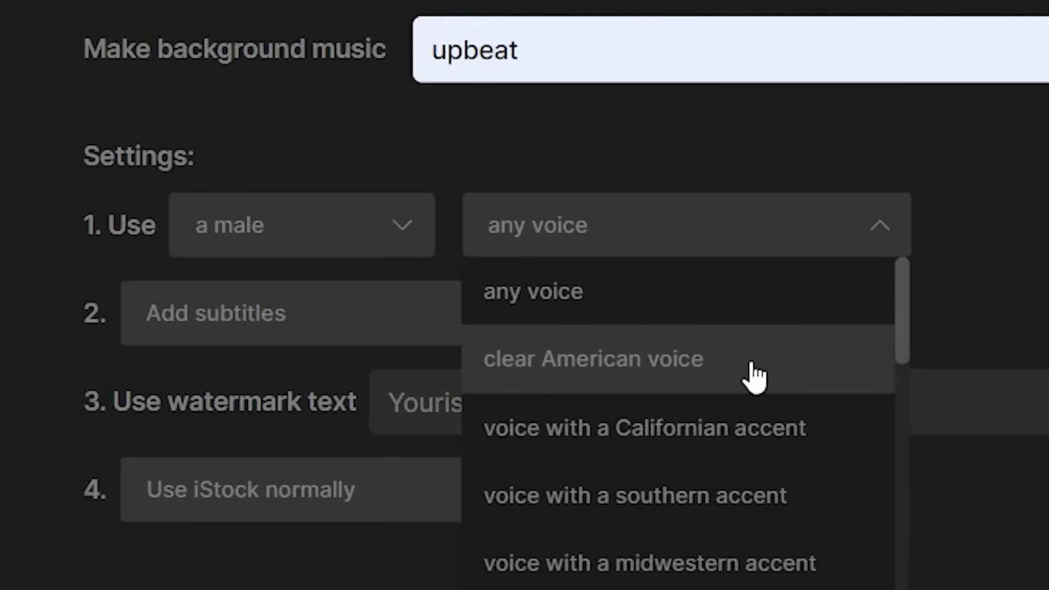
{"action": "left_click", "coordinate": [753, 377]}
- Choose yellow word-by-word subtitles, add the 'travel on time' watermark, and start generating the video
{"action": "left_click", "coordinate": [656, 323]}
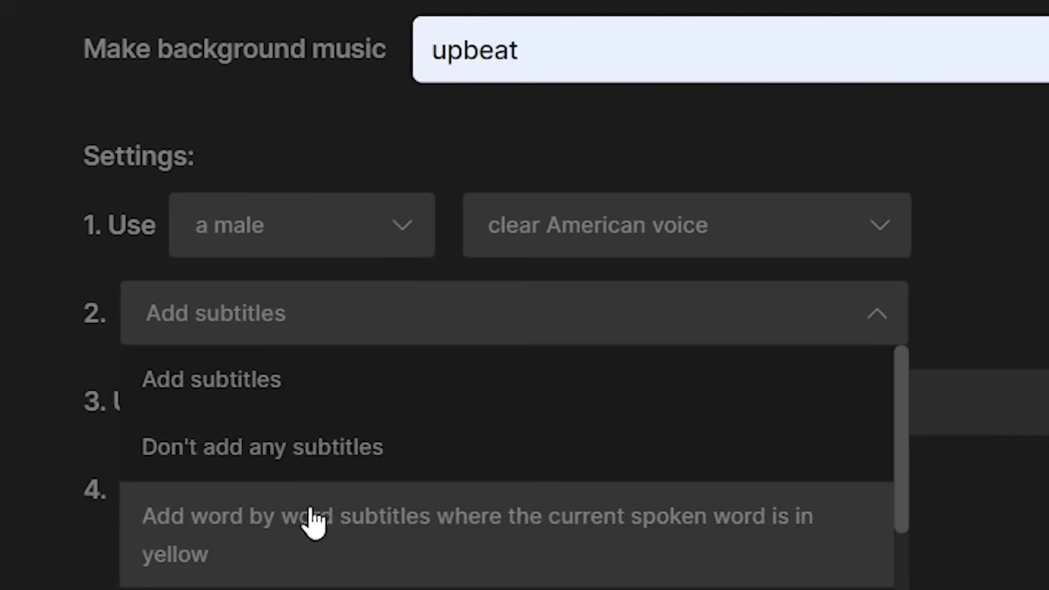
{"action": "scroll", "coordinate": [650, 546], "scroll_direction": "down", "scroll_amount": 1}
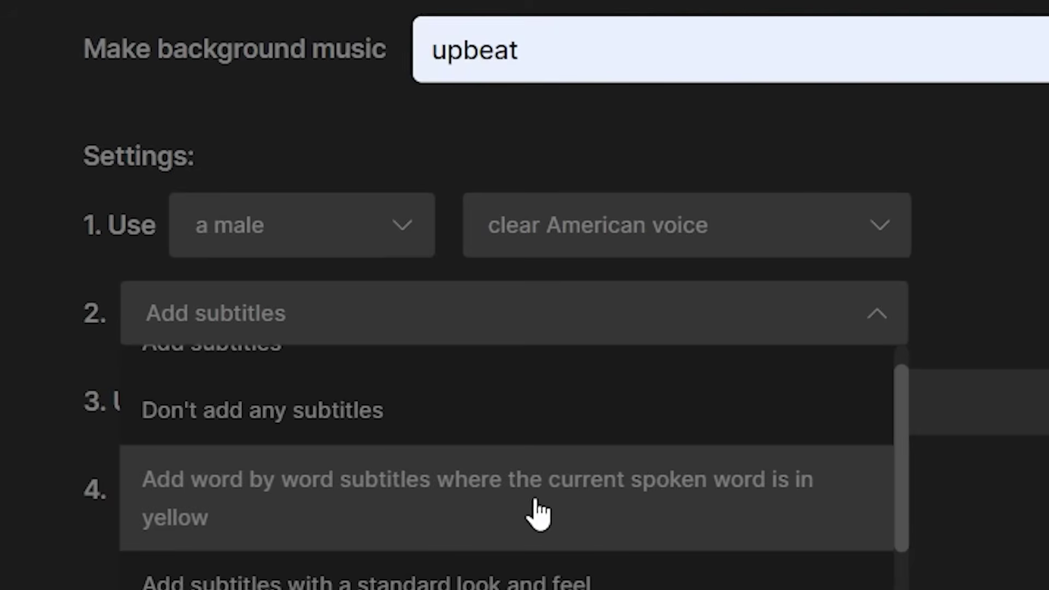
{"action": "left_click", "coordinate": [408, 500]}
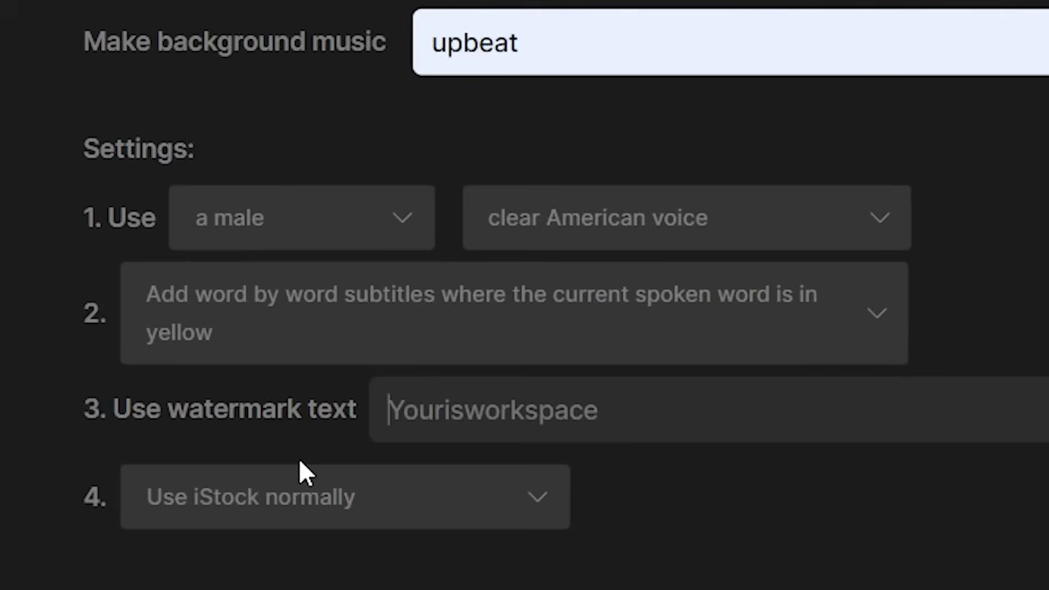
{"action": "left_click", "coordinate": [486, 438]}
{"action": "type", "text": "travel on time"}
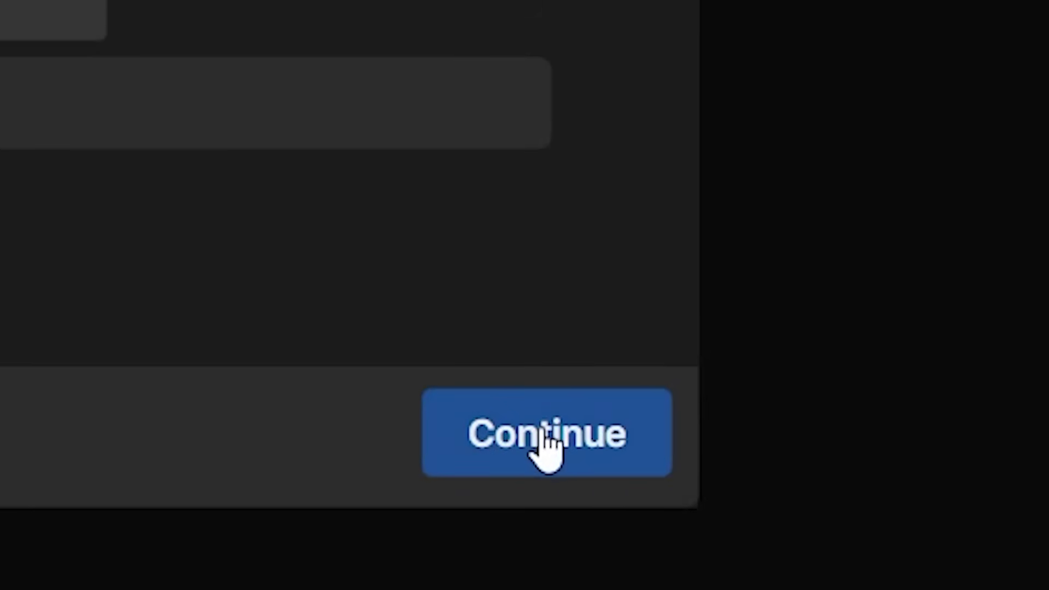
{"action": "left_click", "coordinate": [544, 432]}
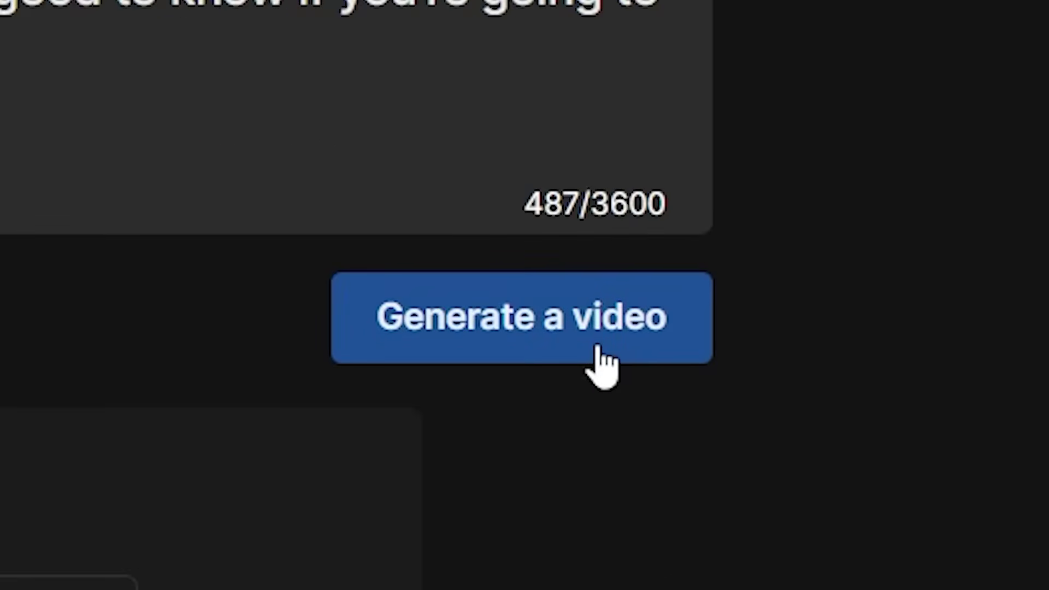
{"action": "left_click", "coordinate": [600, 350]}
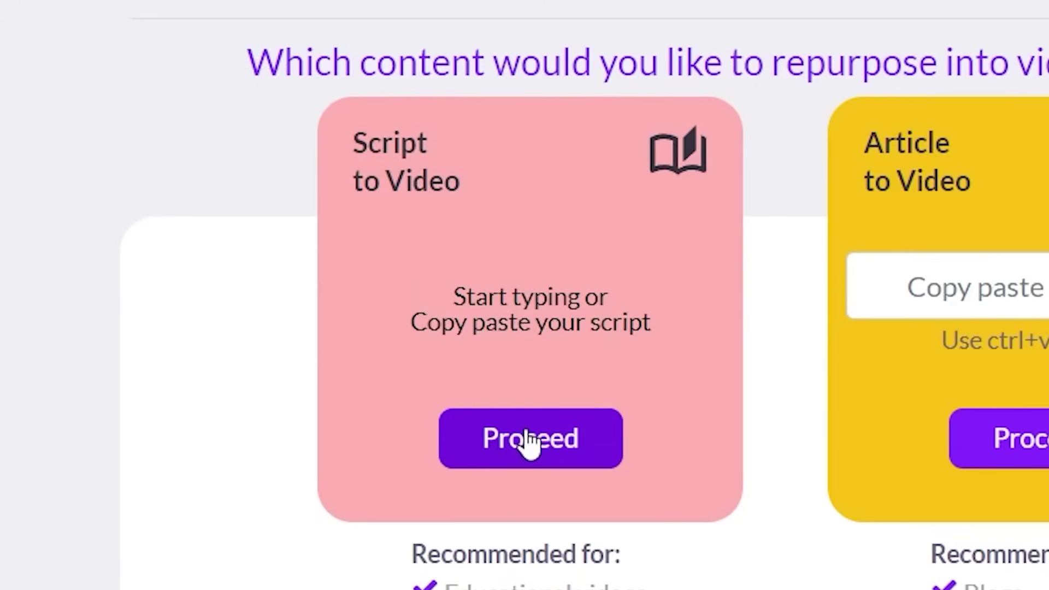
- Start a Pictory Script to Video project with the Amsterdam script, titled 'things to do in amsterdam'
{"action": "left_click", "coordinate": [530, 437]}
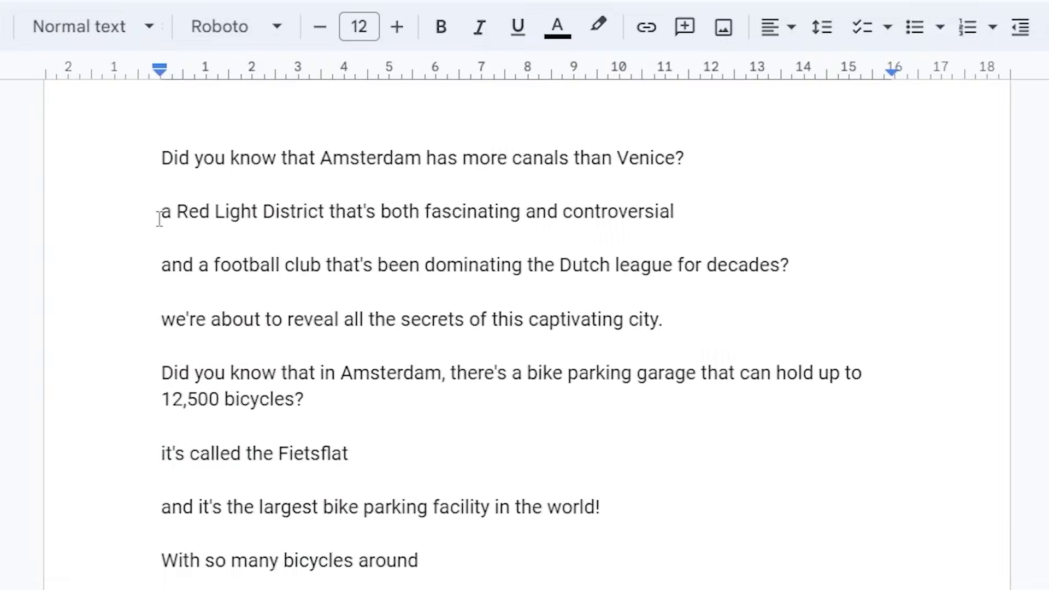
{"action": "scroll", "coordinate": [159, 216], "scroll_direction": "up", "scroll_amount": 1}
{"action": "left_click", "coordinate": [157, 224]}
{"action": "key", "text": "ctrl+a"}
{"action": "key", "text": "ctrl+c"}
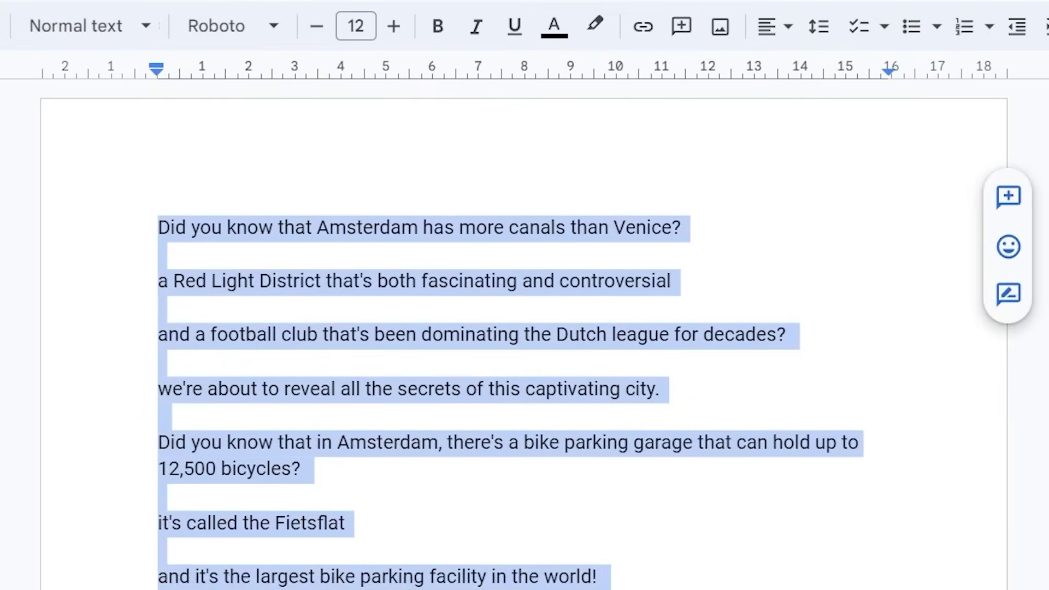
{"action": "scroll", "coordinate": [525, 334], "scroll_direction": "down", "scroll_amount": 2}
{"action": "scroll", "coordinate": [524, 333], "scroll_direction": "down", "scroll_amount": 2}
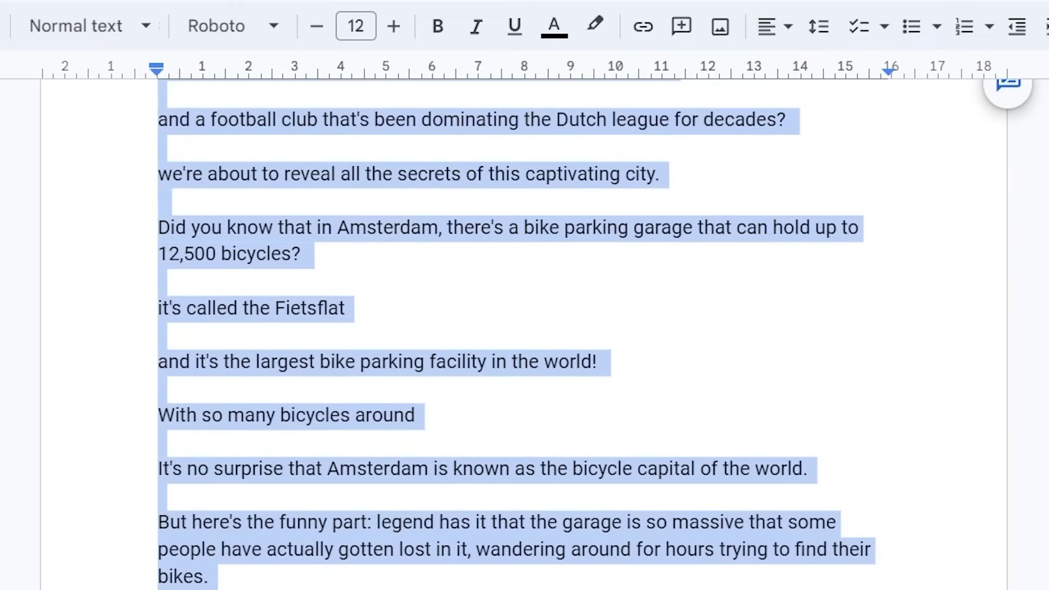
{"action": "right_click", "coordinate": [645, 521]}
{"action": "left_click", "coordinate": [754, 75]}
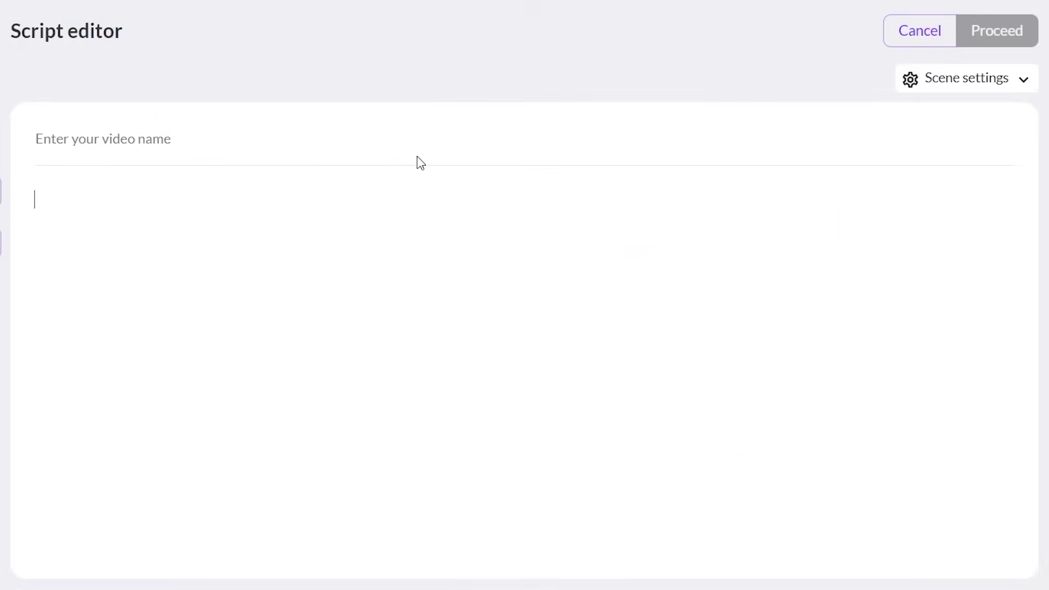
{"action": "key", "text": "ctrl+v"}
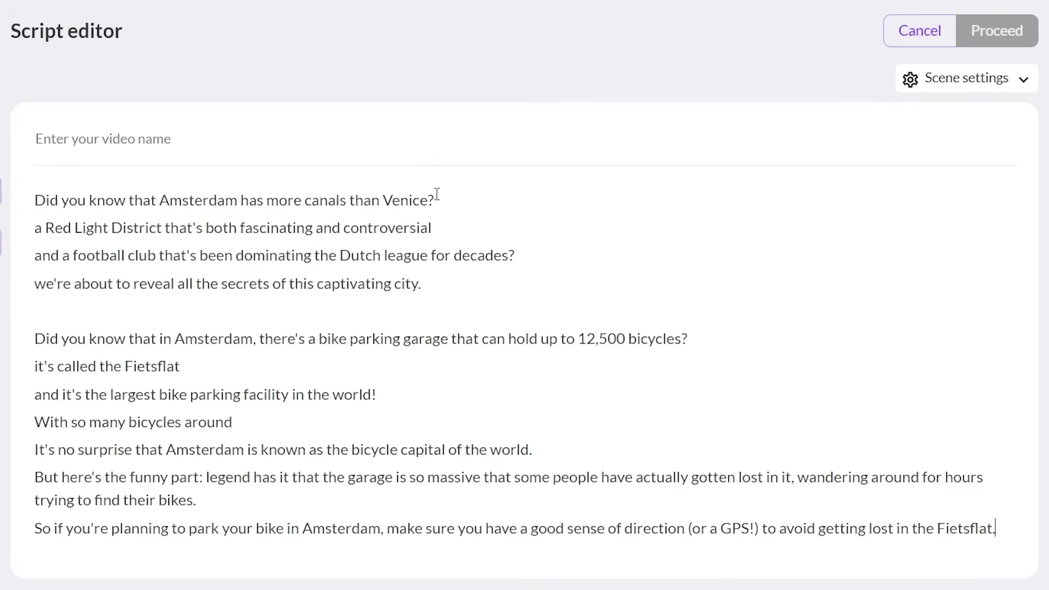
{"action": "type", "text": "things to do in amsterdam"}
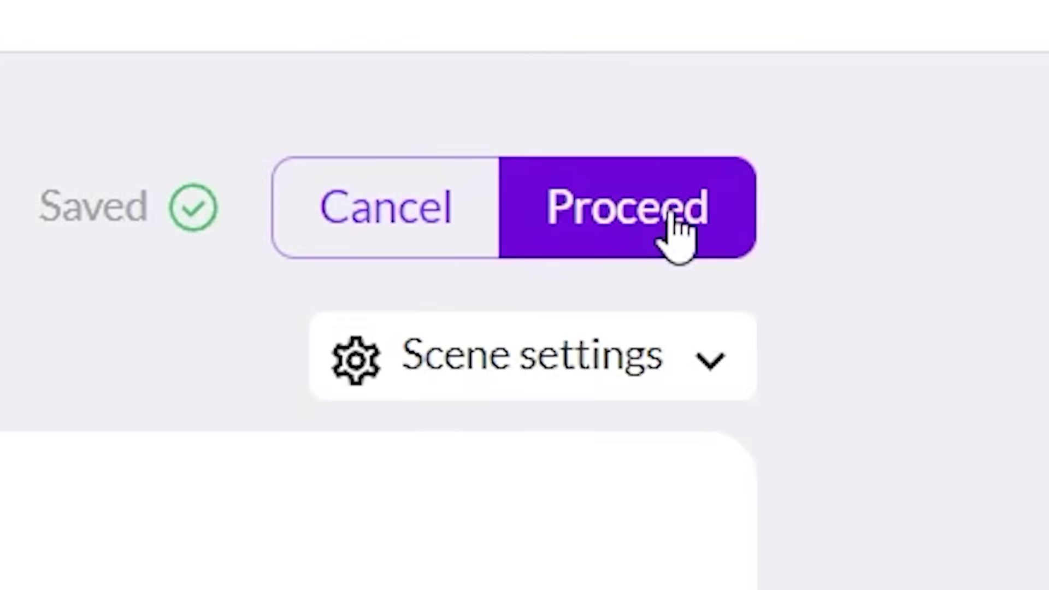
- Pick the Caption Yellow template in 16:9 landscape format
{"action": "left_click", "coordinate": [1012, 33]}
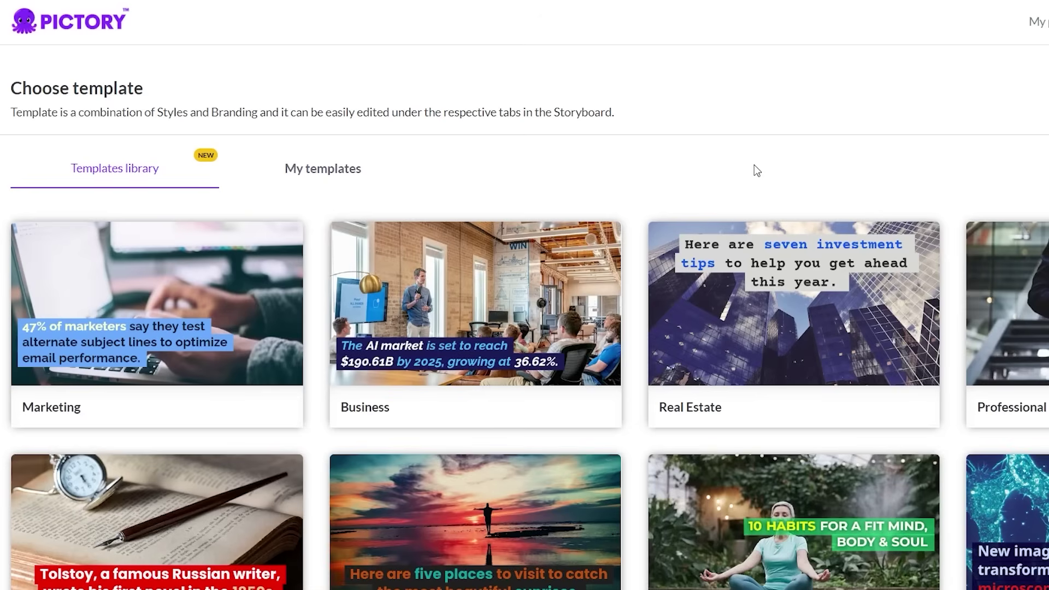
{"action": "scroll", "coordinate": [876, 397], "scroll_direction": "down", "scroll_amount": 5}
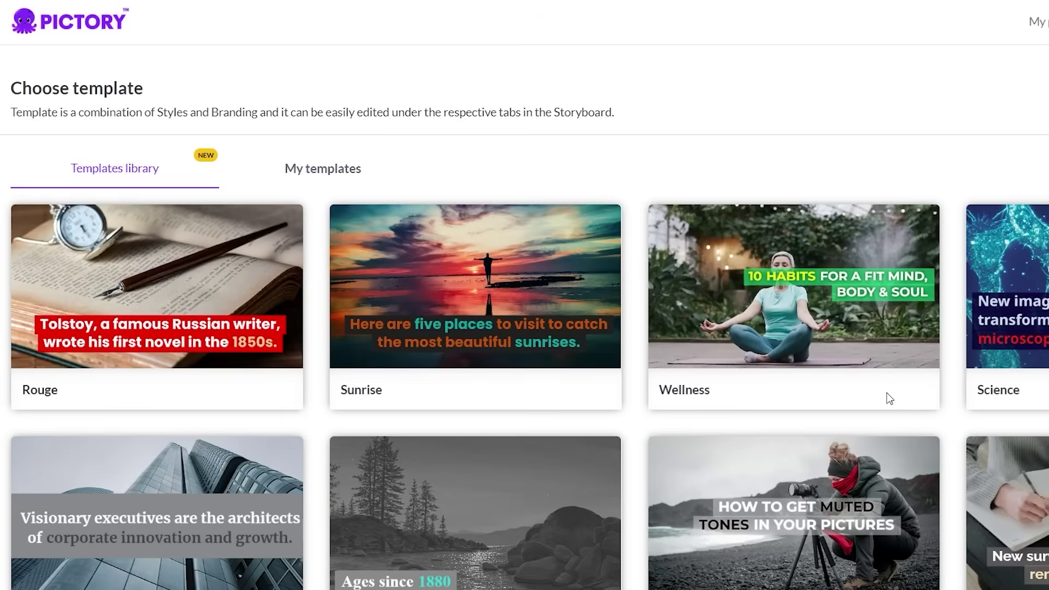
{"action": "scroll", "coordinate": [883, 374], "scroll_direction": "down", "scroll_amount": 10}
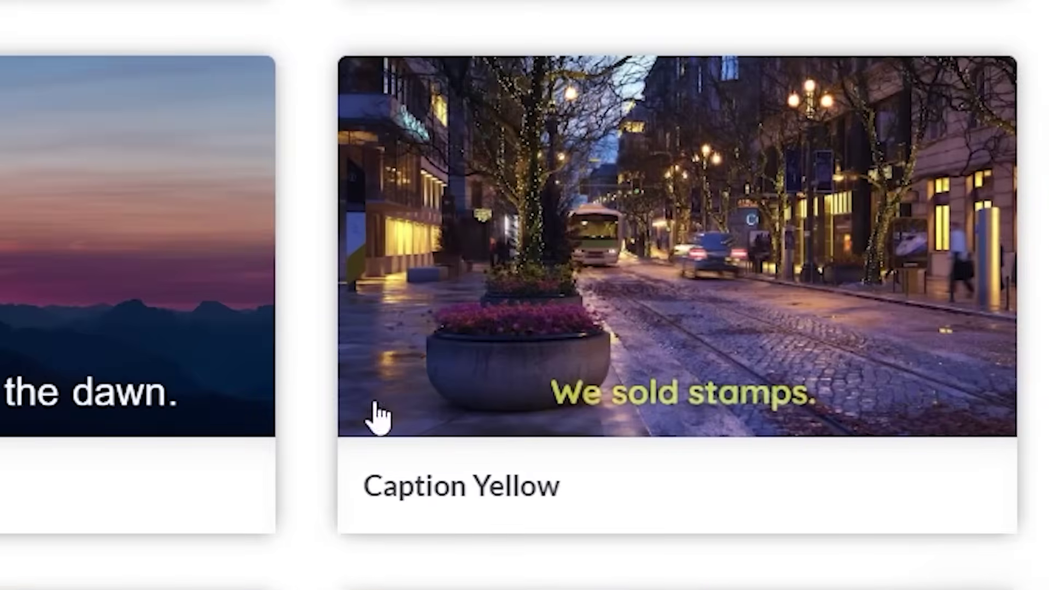
{"action": "left_click", "coordinate": [757, 304]}
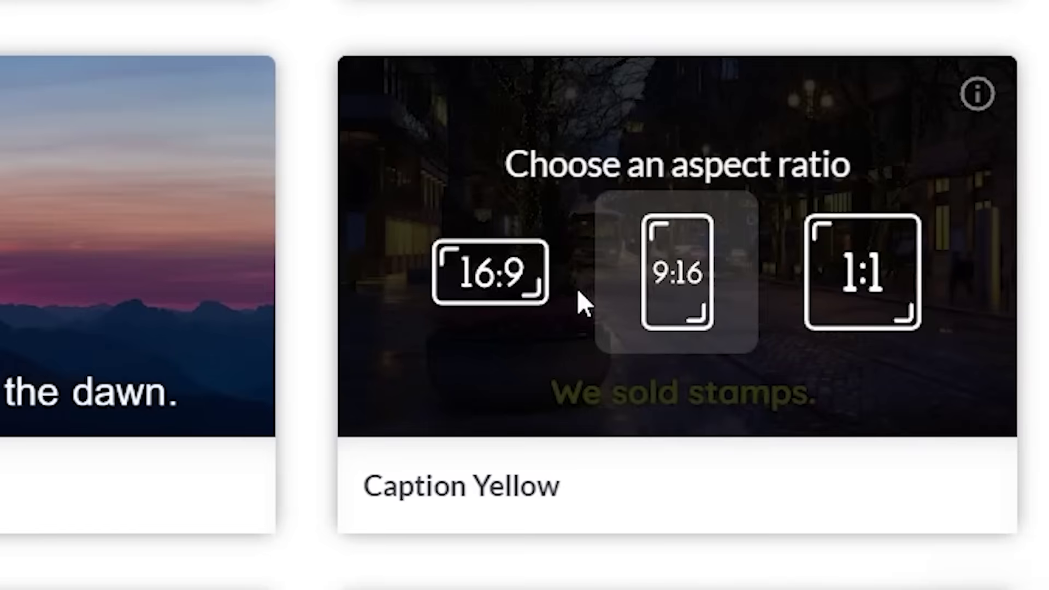
{"action": "left_click", "coordinate": [470, 281]}
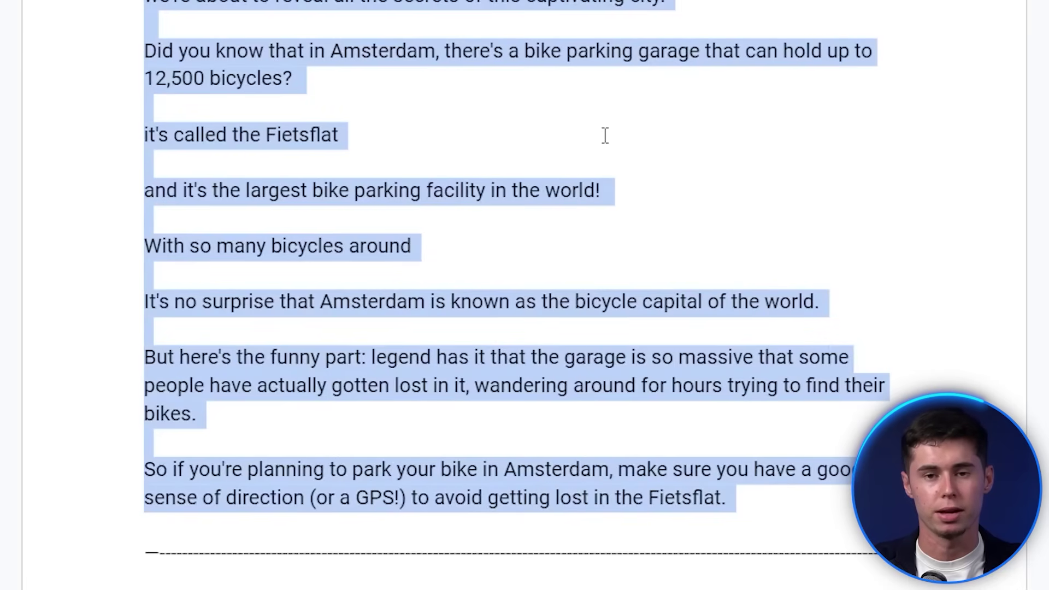
- Wait for Pictory's 11-scene storyboard to finish building to 100%
{"action": "scroll", "coordinate": [605, 135], "scroll_direction": "up", "scroll_amount": 4}
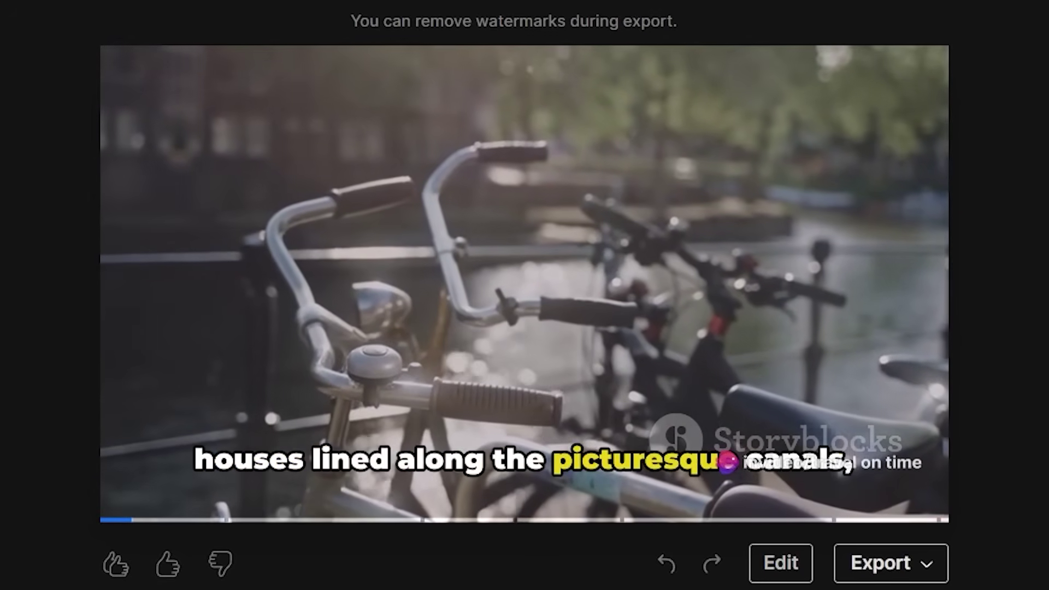
- Pause the invideo AI Amsterdam guide preview at 00:21 of 07:01
{"action": "mouse_move", "coordinate": [290, 389]}
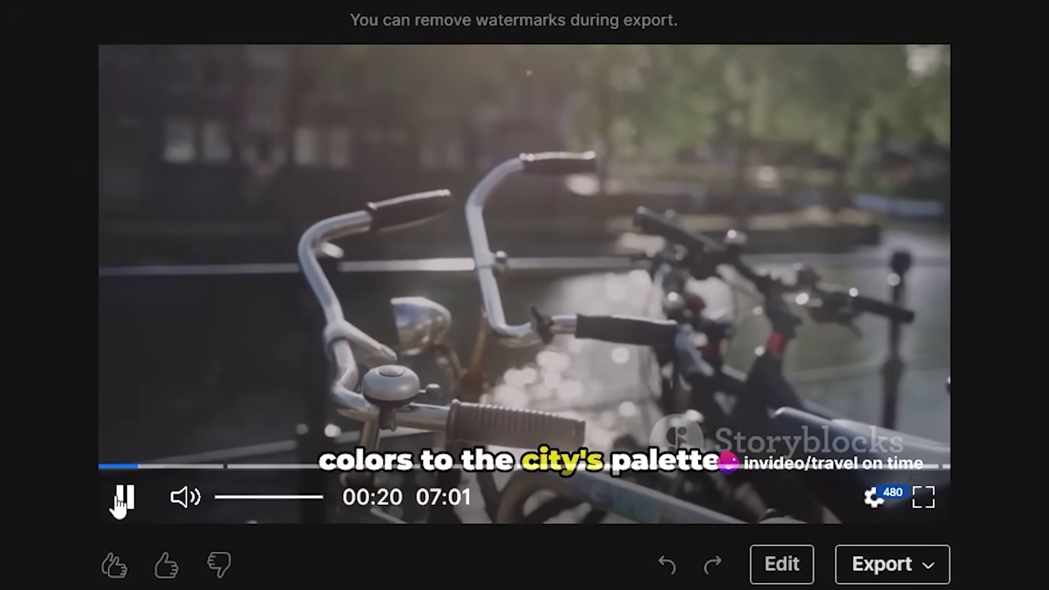
{"action": "left_click", "coordinate": [119, 499]}
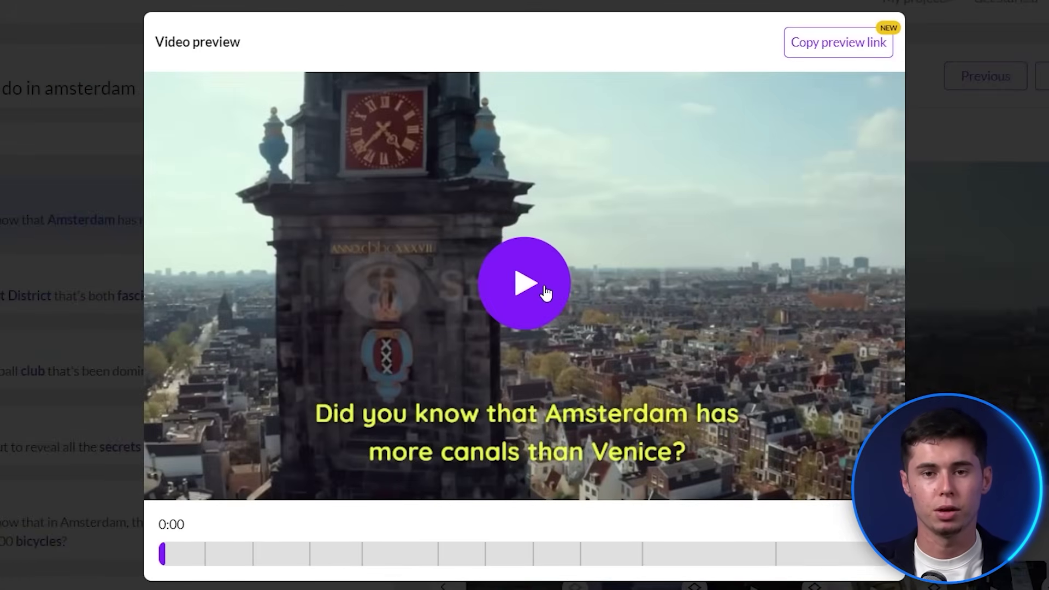
- Play Pictory's Amsterdam video preview, then stop it at 0:06 and return to the storyboard
{"action": "left_click", "coordinate": [524, 284]}
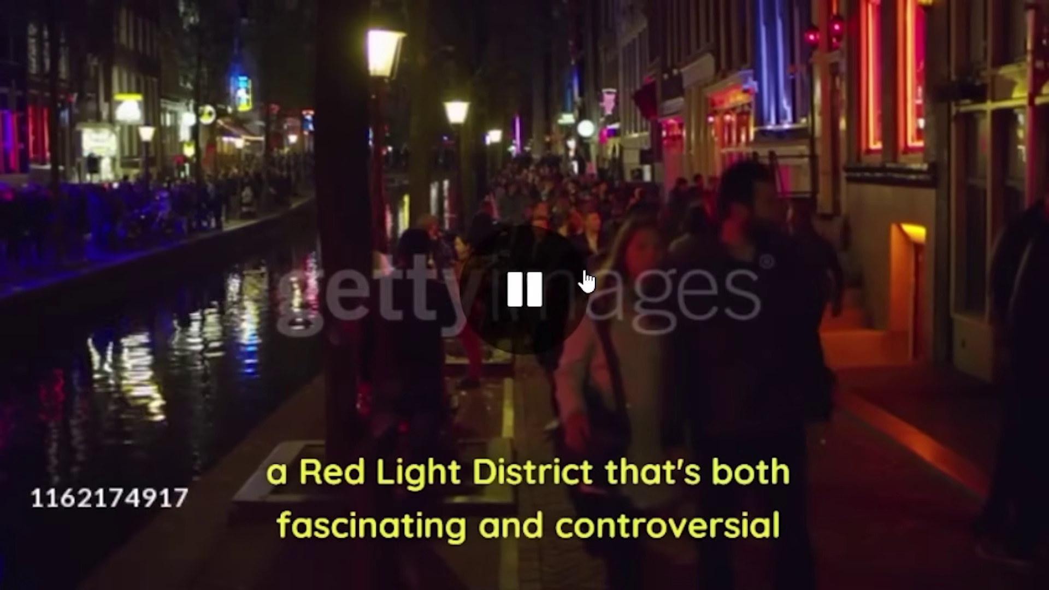
{"action": "left_click", "coordinate": [545, 295]}
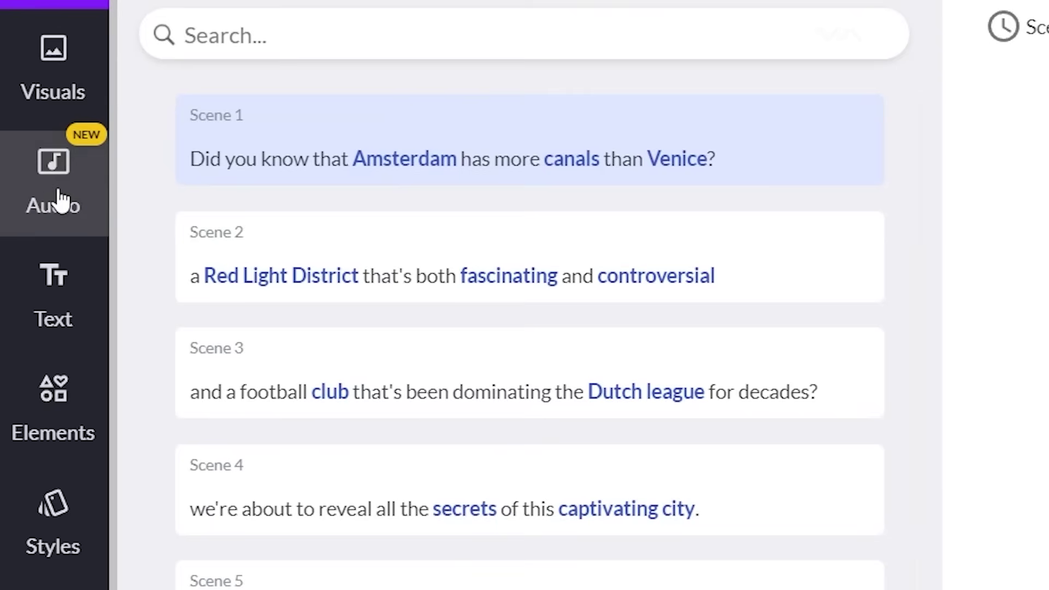
- Show Pictory's list of voiceover voices under Audio settings, then pause the preview
{"action": "left_click", "coordinate": [61, 201]}
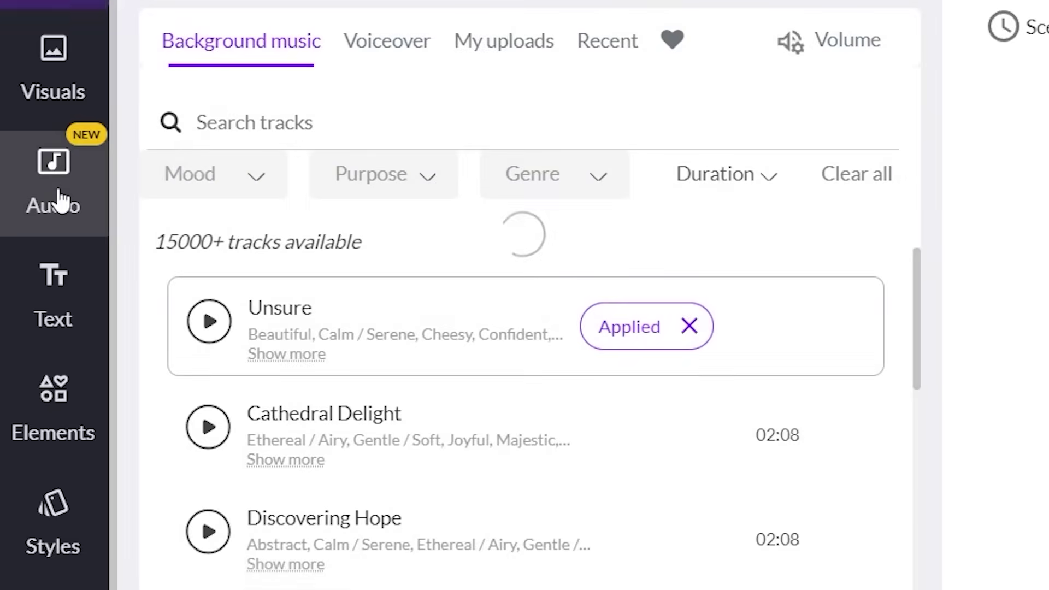
{"action": "left_click", "coordinate": [383, 73]}
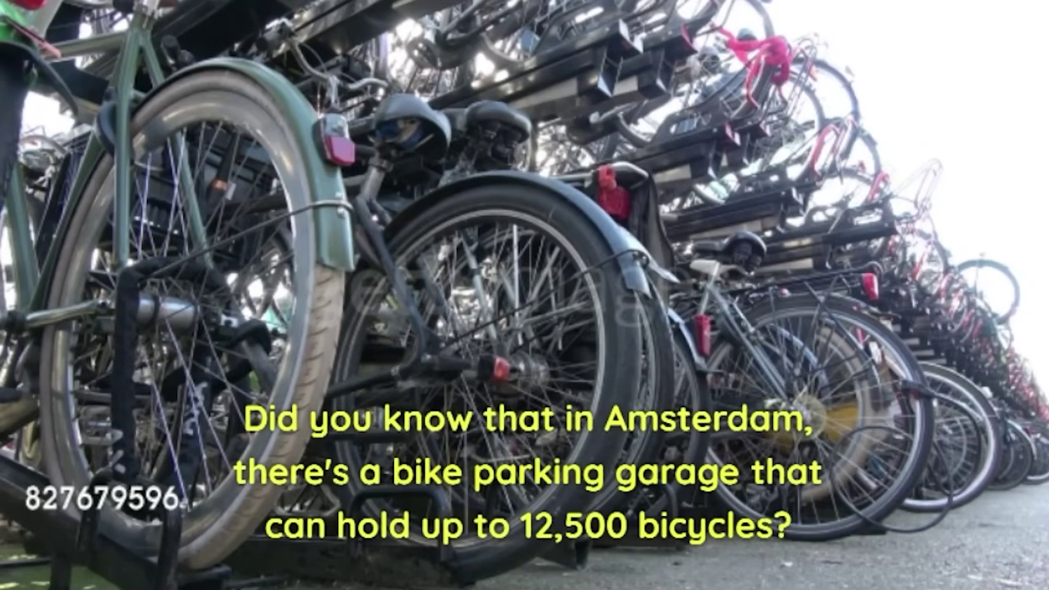
{"action": "left_click", "coordinate": [929, 319]}
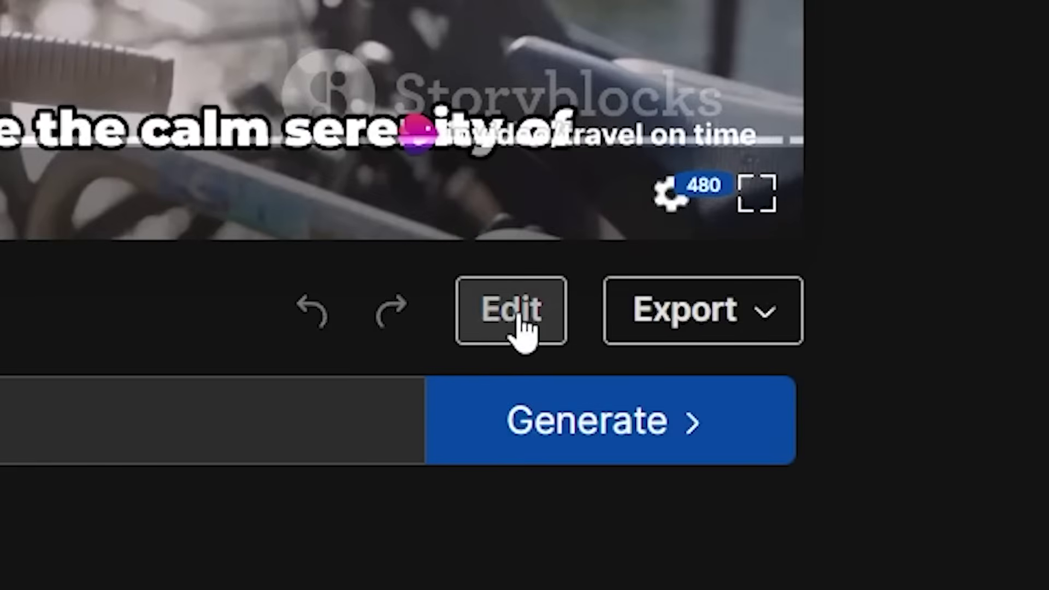
- Replace scene 1's first clip with the night canal photo from an 'amsterdam' stock search
{"action": "left_click", "coordinate": [517, 321]}
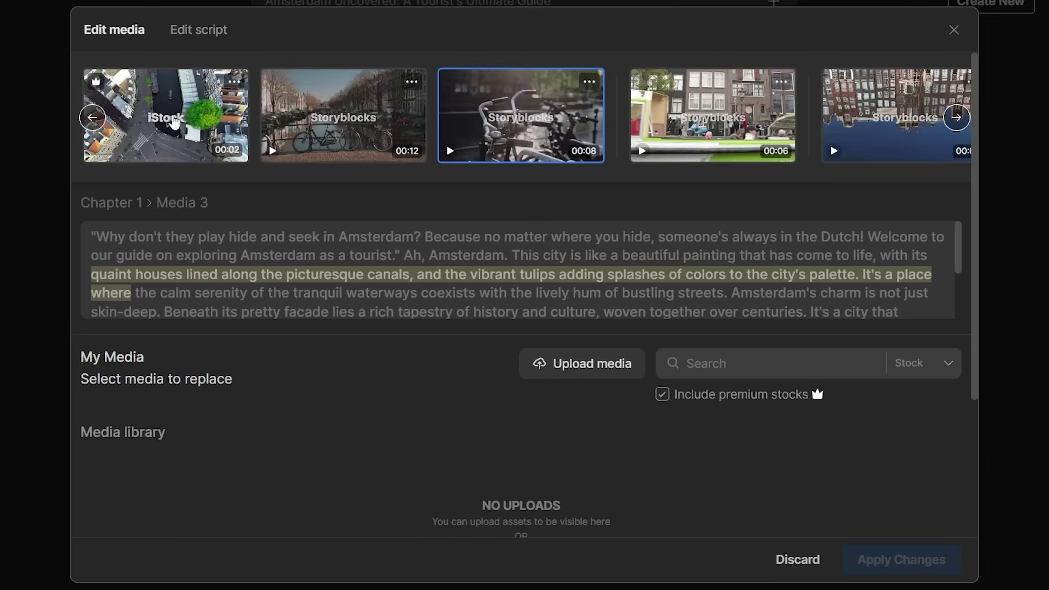
{"action": "left_click", "coordinate": [170, 128]}
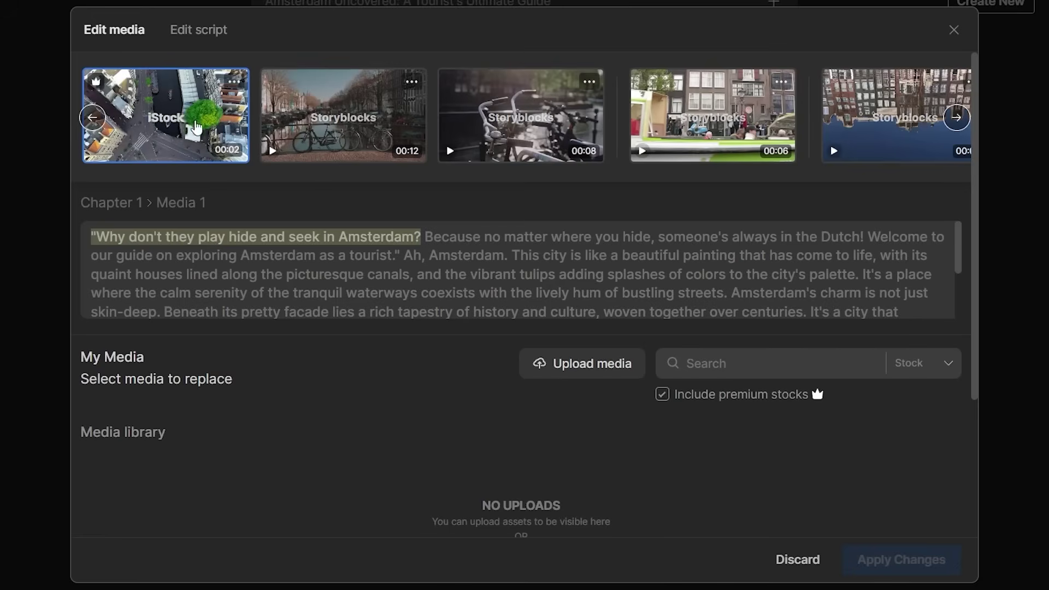
{"action": "left_click", "coordinate": [737, 371]}
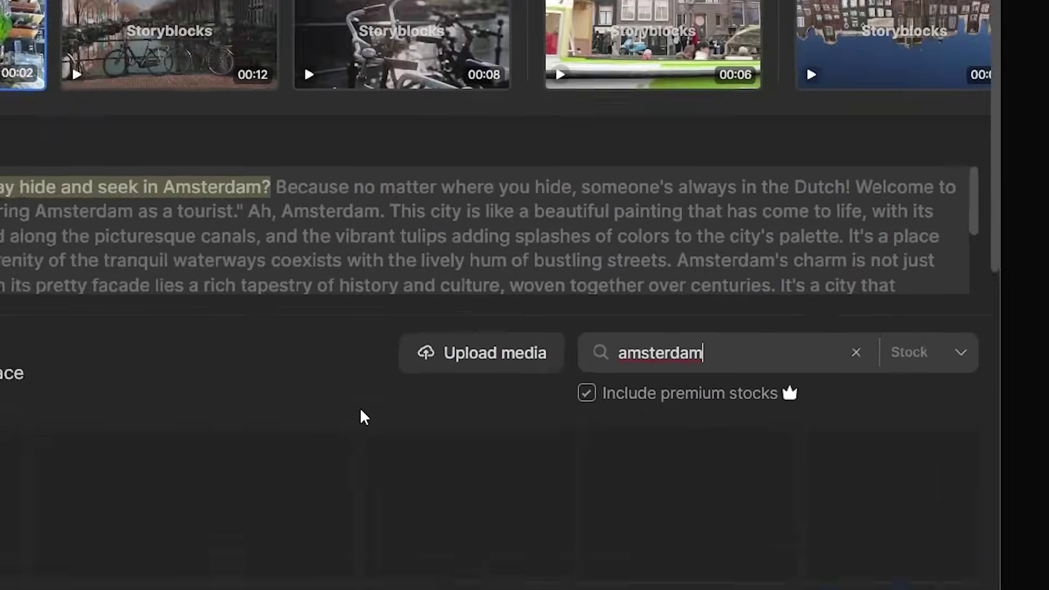
{"action": "key", "text": "Return"}
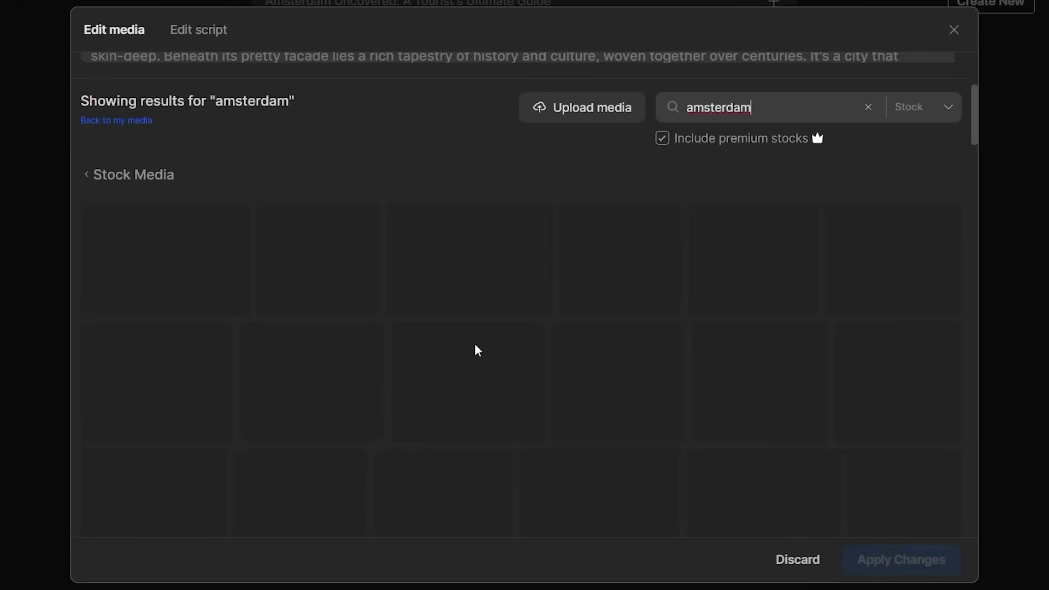
{"action": "mouse_move", "coordinate": [229, 401]}
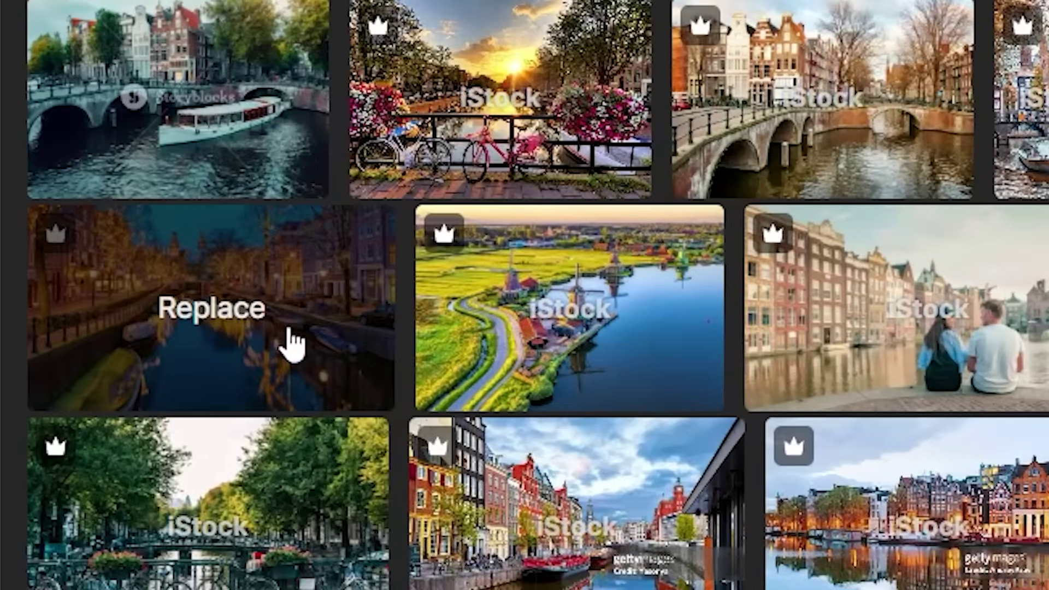
{"action": "left_click", "coordinate": [232, 328]}
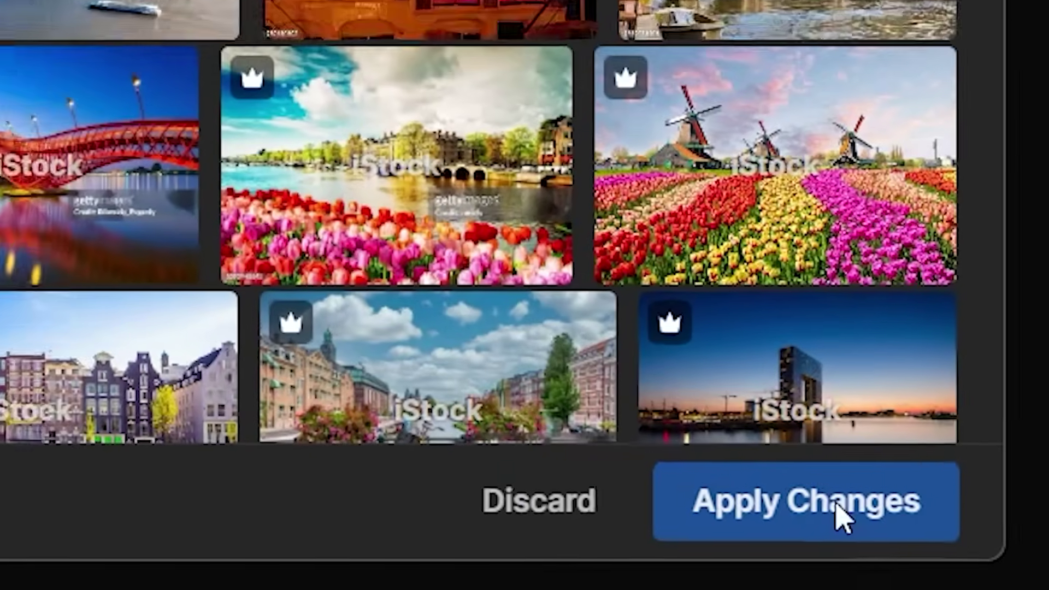
{"action": "left_click", "coordinate": [806, 475]}
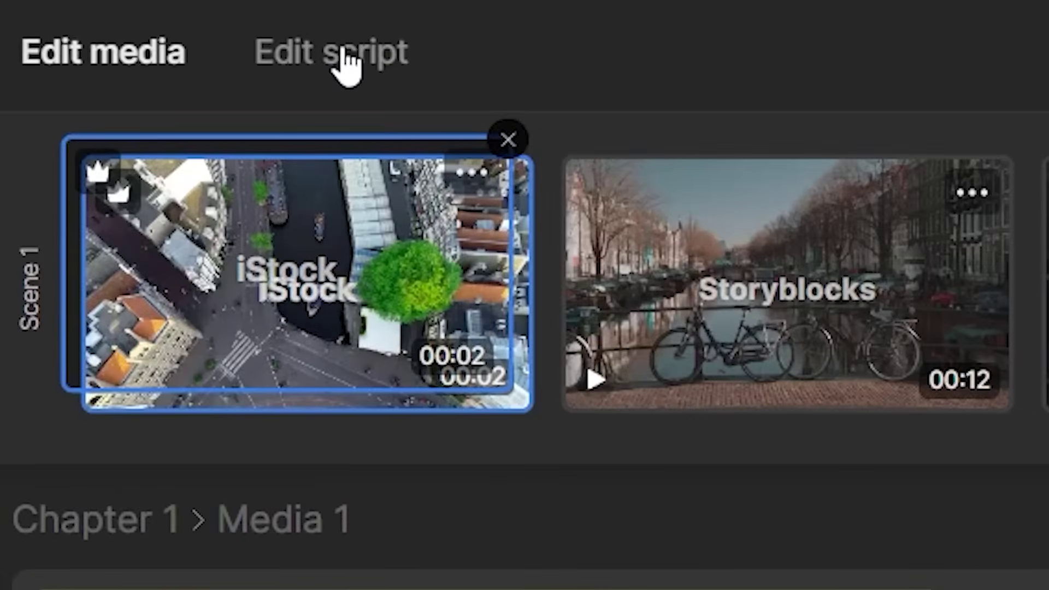
- Switch to the Edit script view and place the cursor in the second script paragraph
{"action": "left_click", "coordinate": [344, 54]}
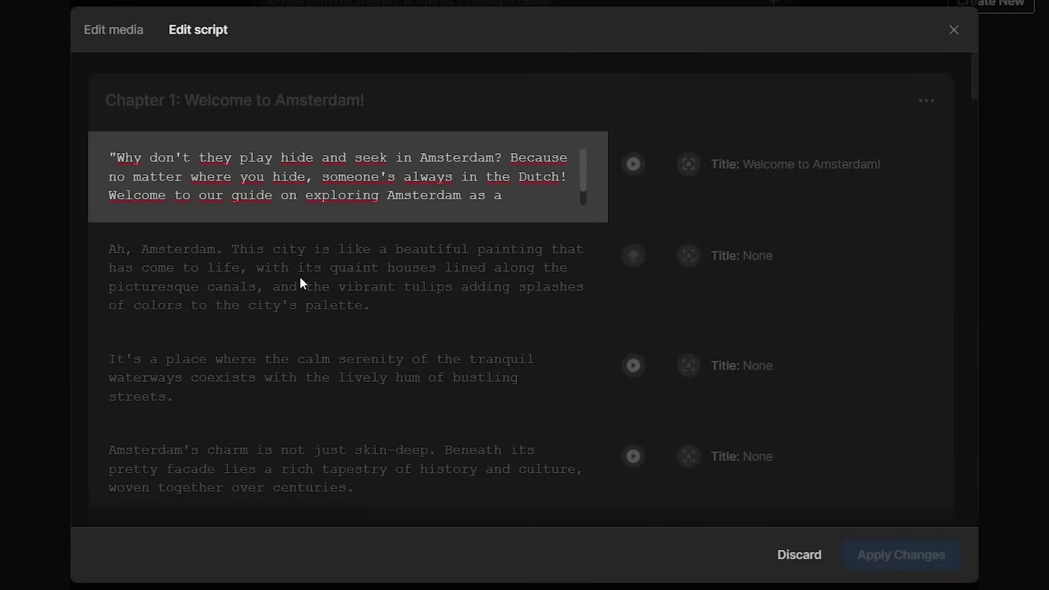
{"action": "left_click", "coordinate": [394, 272]}
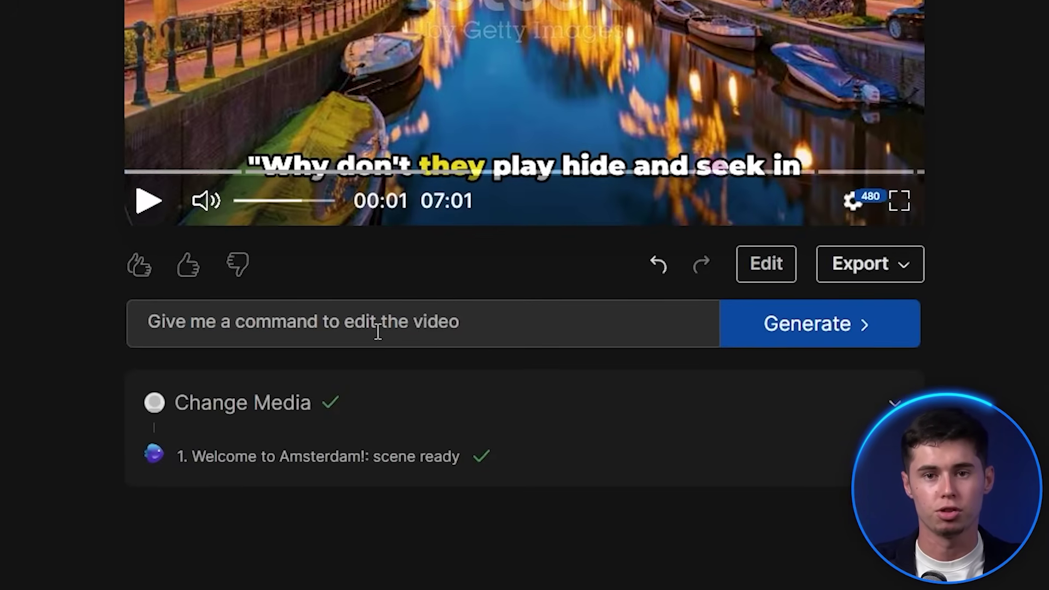
- Command 'change voice over to native american female voice', then preview the regenerated 07:05 video
{"action": "left_click", "coordinate": [377, 331]}
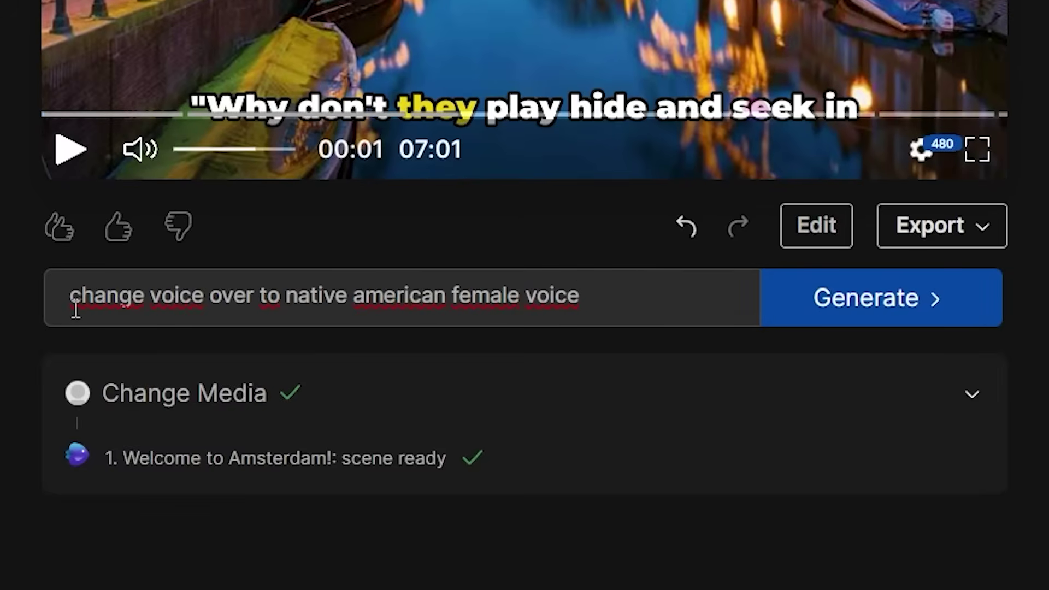
{"action": "left_click", "coordinate": [888, 309]}
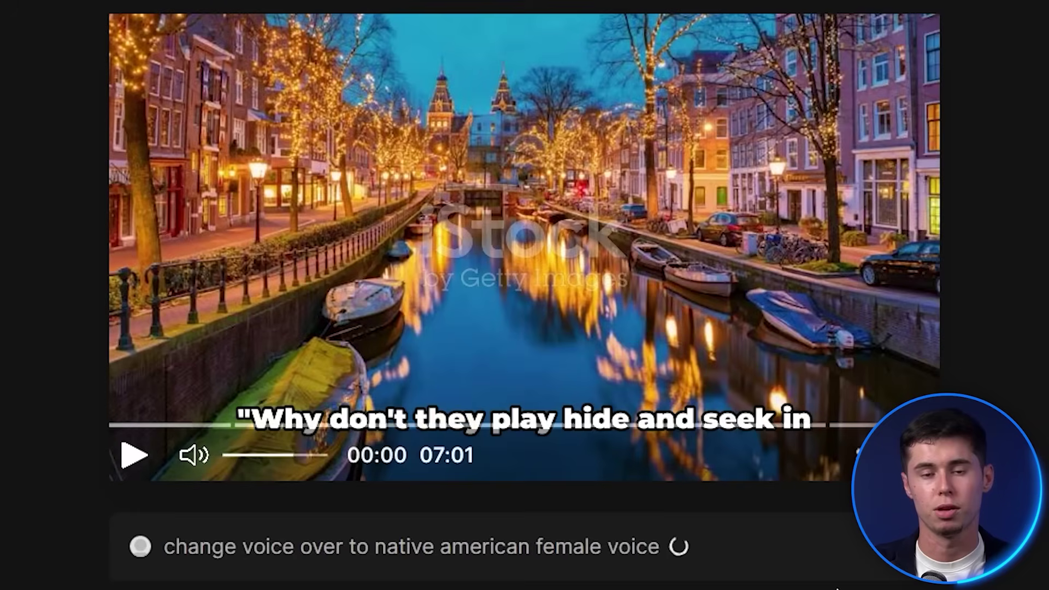
{"action": "left_click", "coordinate": [133, 454]}
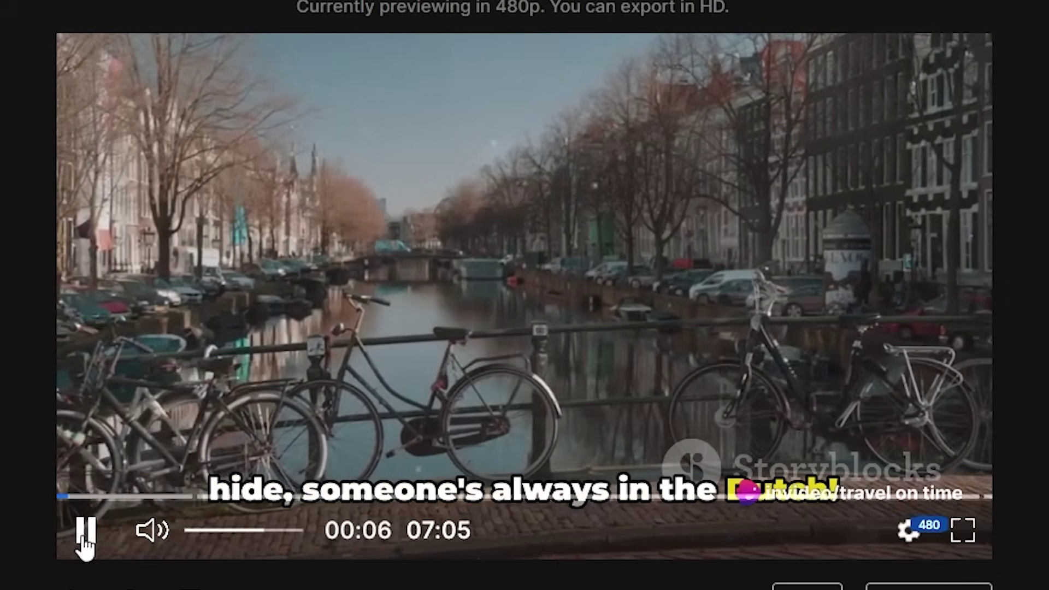
{"action": "left_click", "coordinate": [89, 532]}
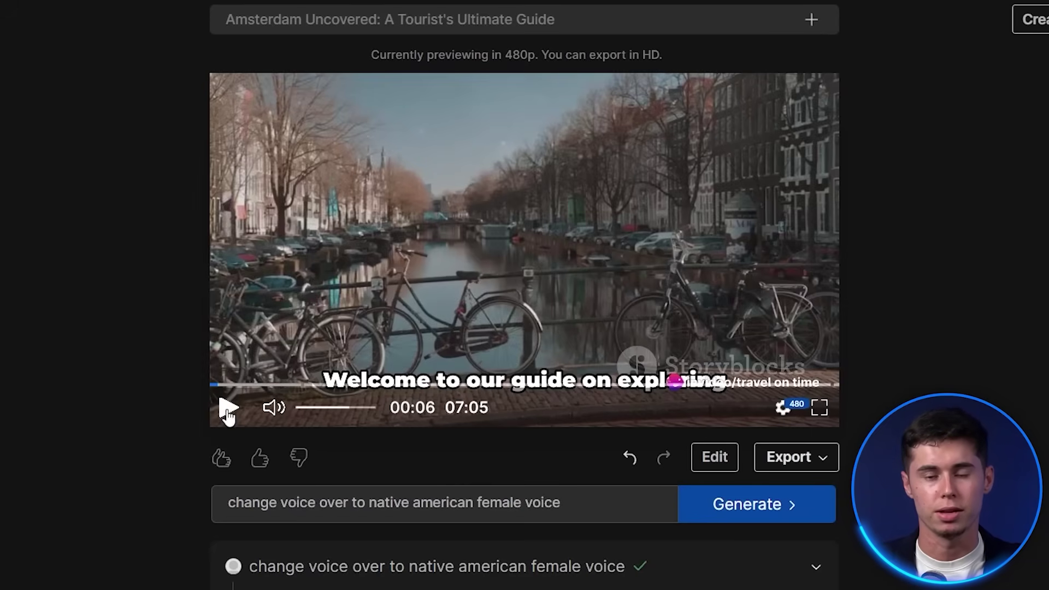